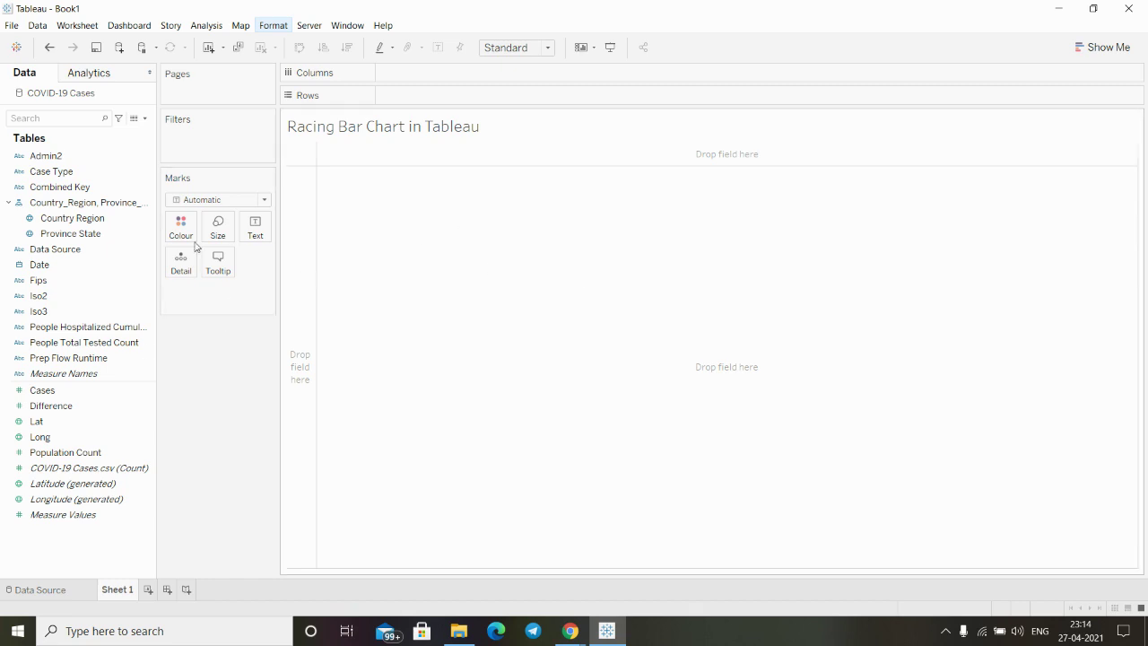
Add the Cases measure to Columns as a sum.
click(108, 251)
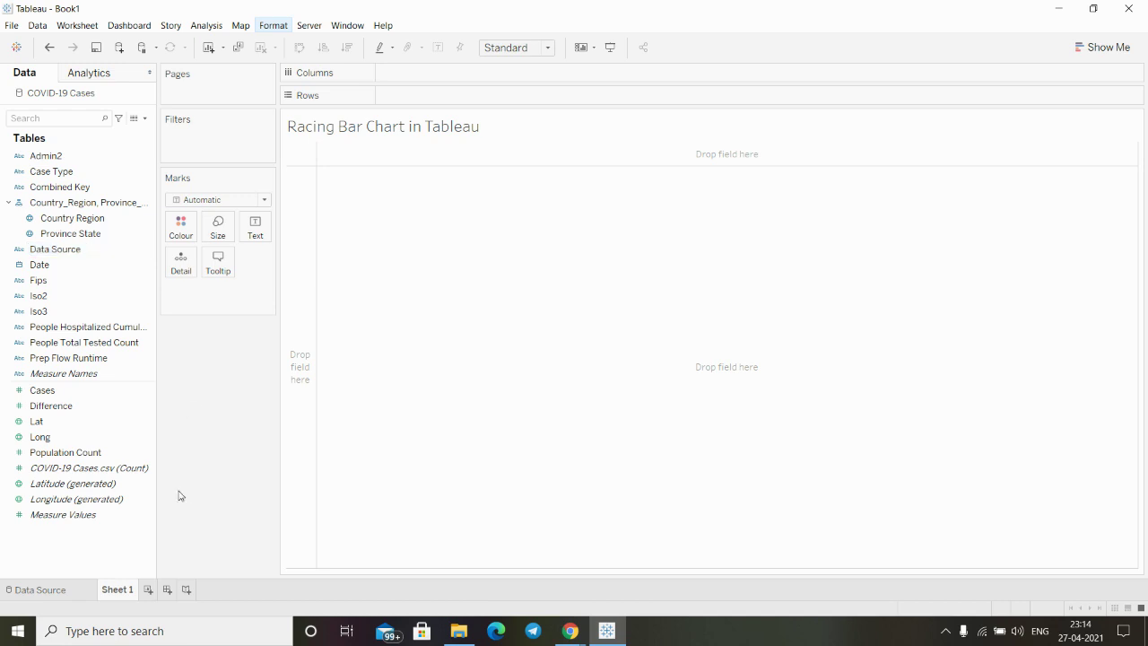
click(38, 392)
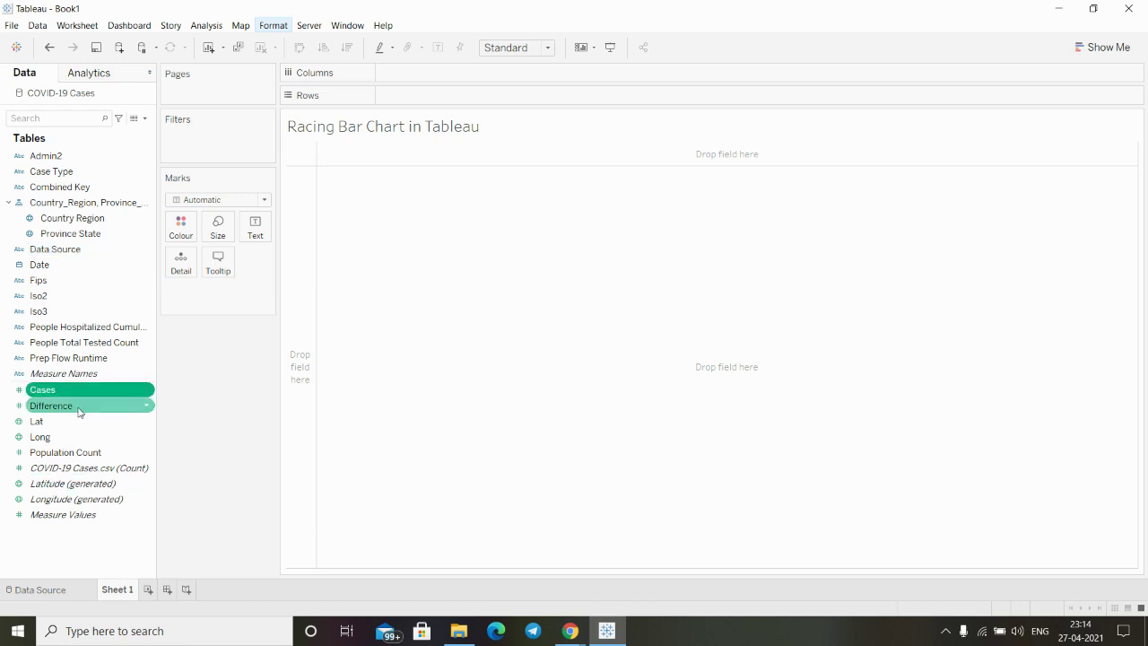
drag(426, 375, 448, 105)
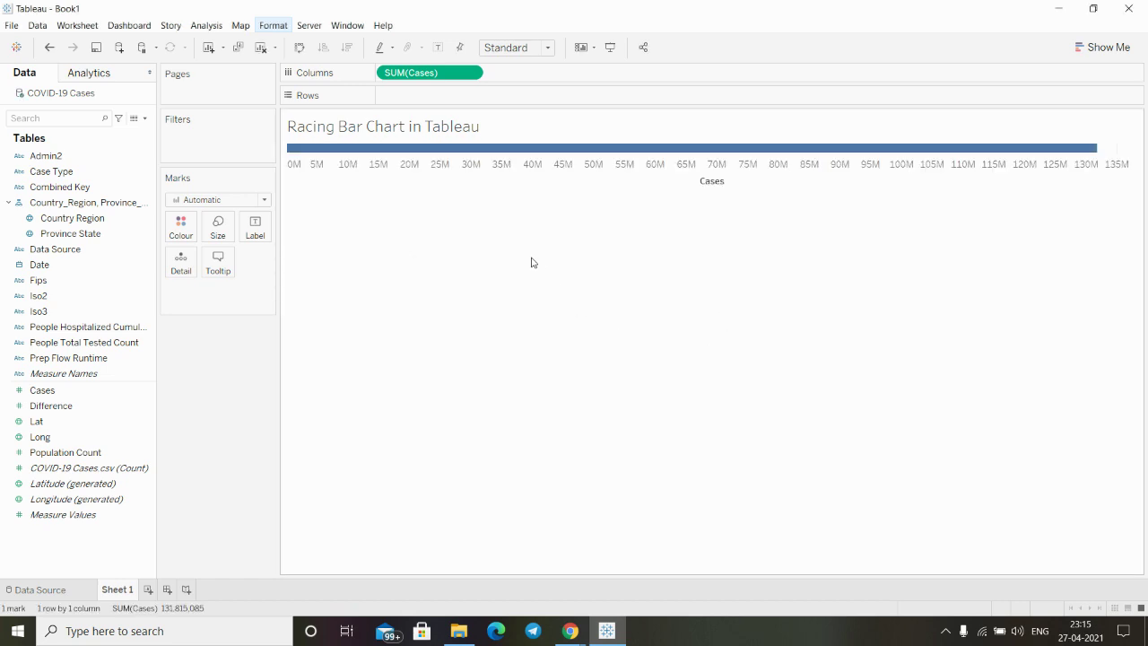
Filter the view by Case Type, keeping only Confirmed.
click(16, 374)
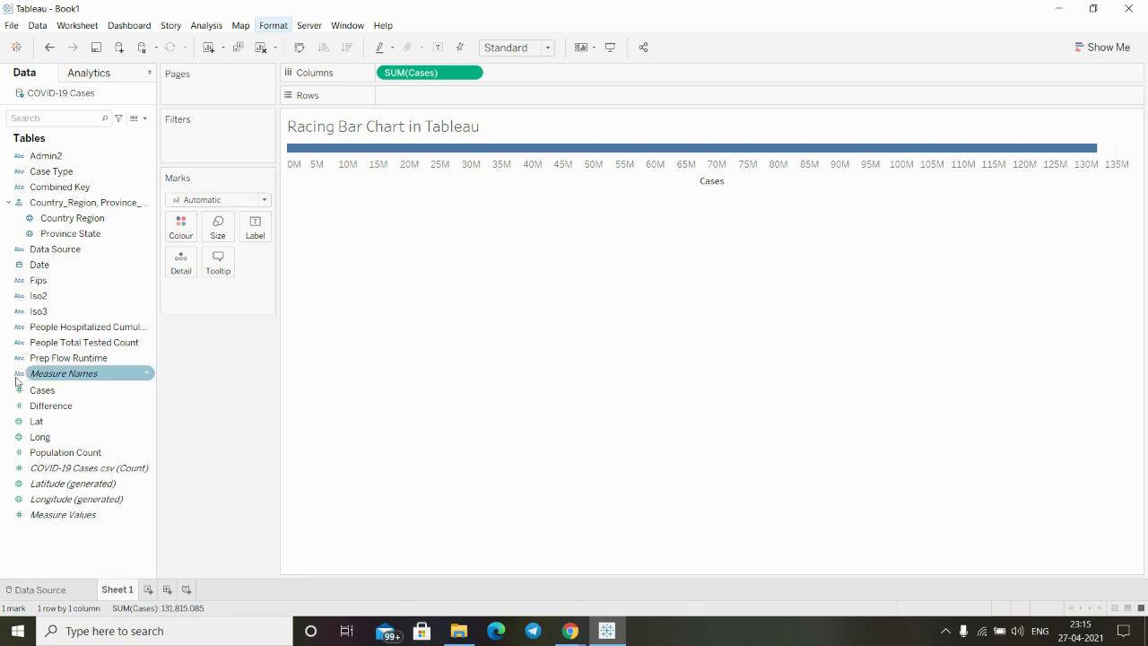
click(19, 173)
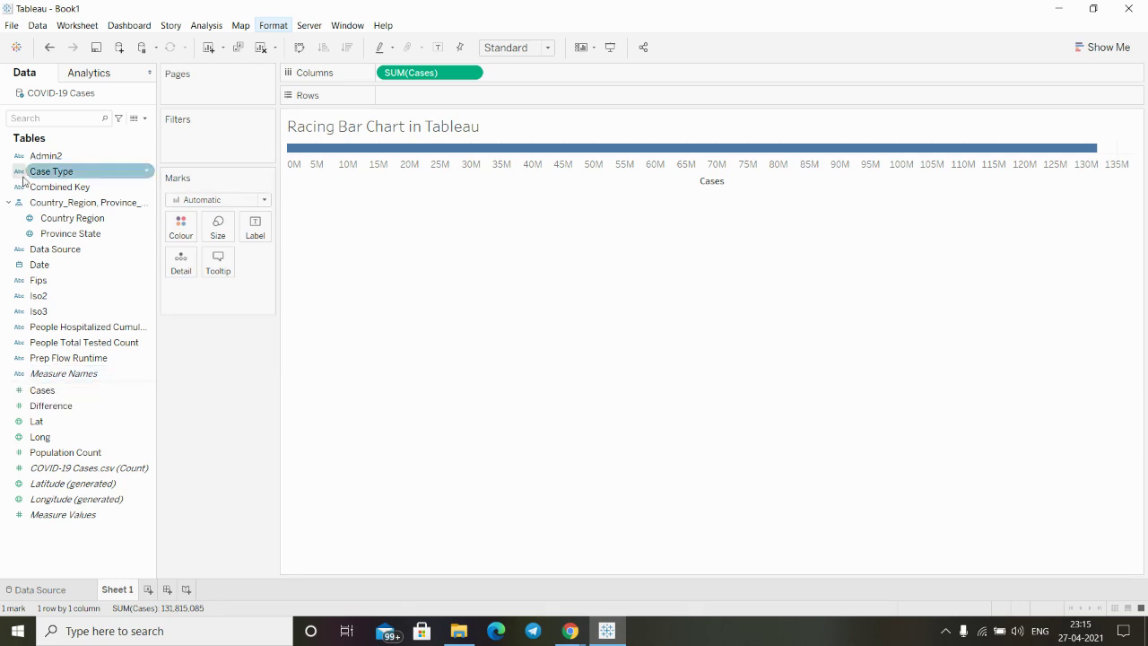
drag(43, 178, 207, 146)
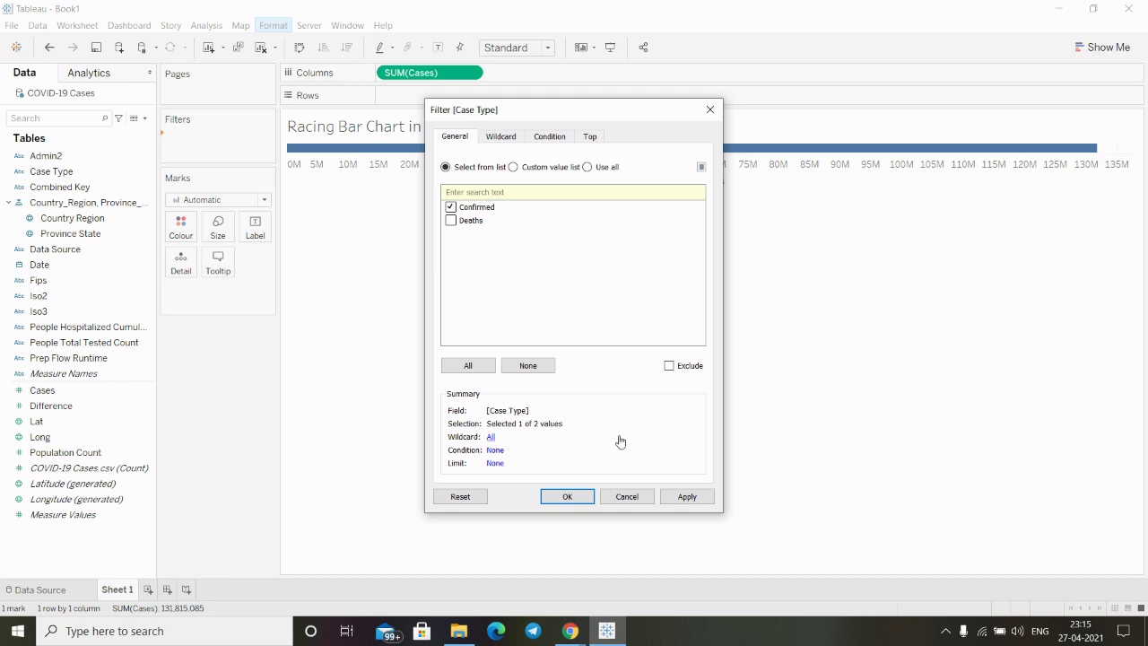
click(689, 497)
click(586, 496)
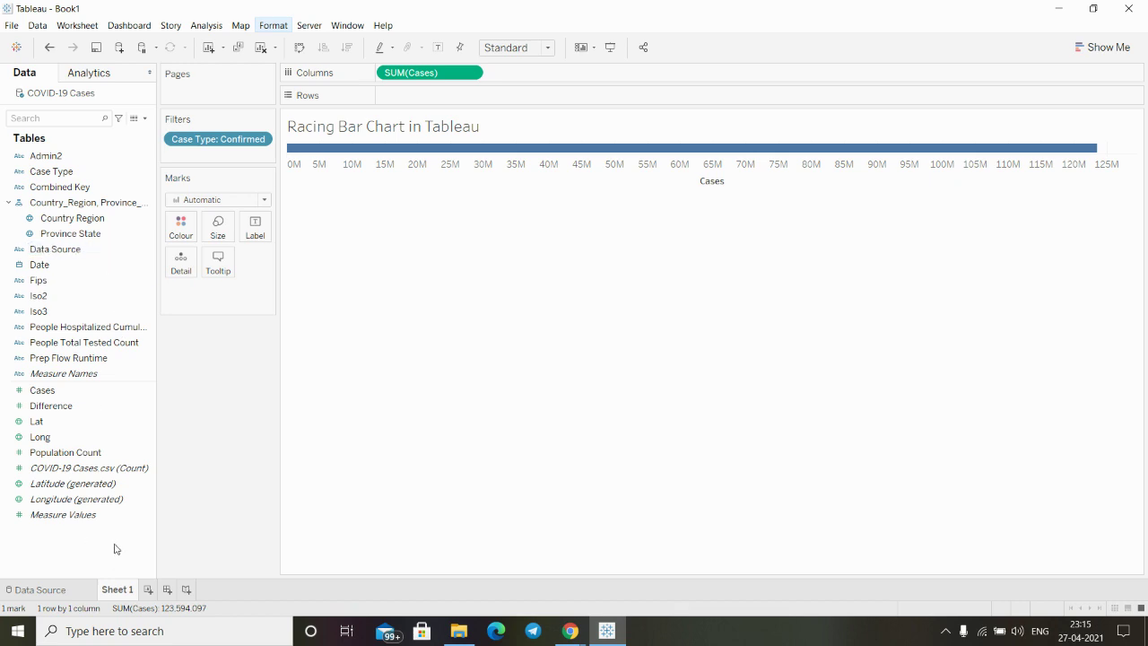
Filter Country Region by field to the top 15 by sum of Cases.
click(68, 218)
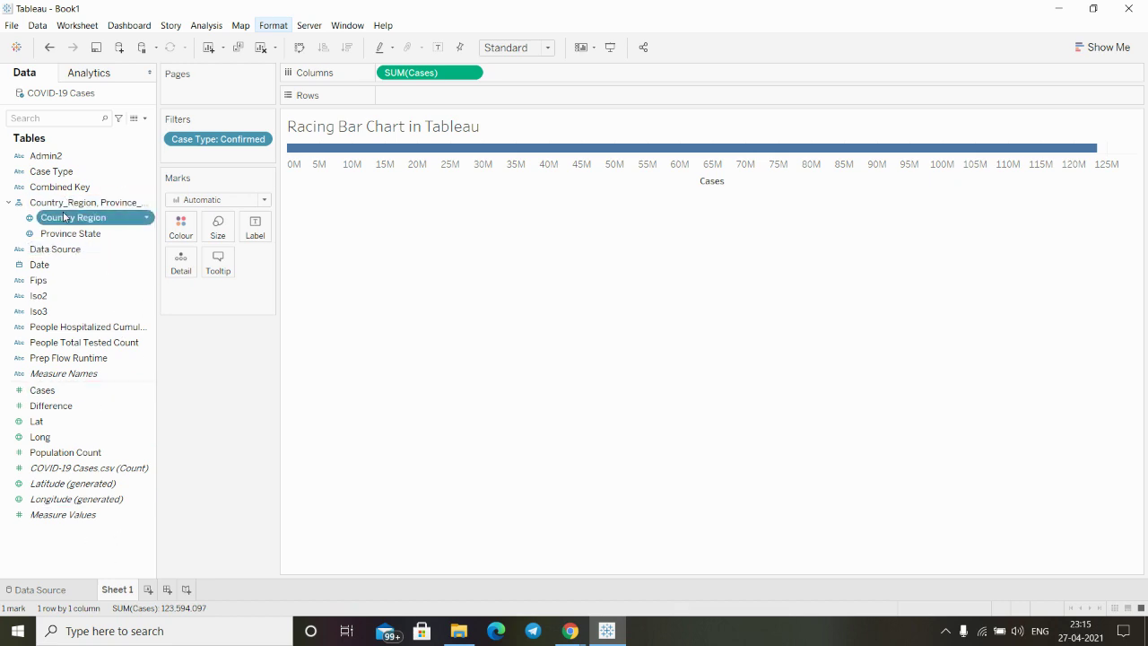
drag(94, 227, 194, 157)
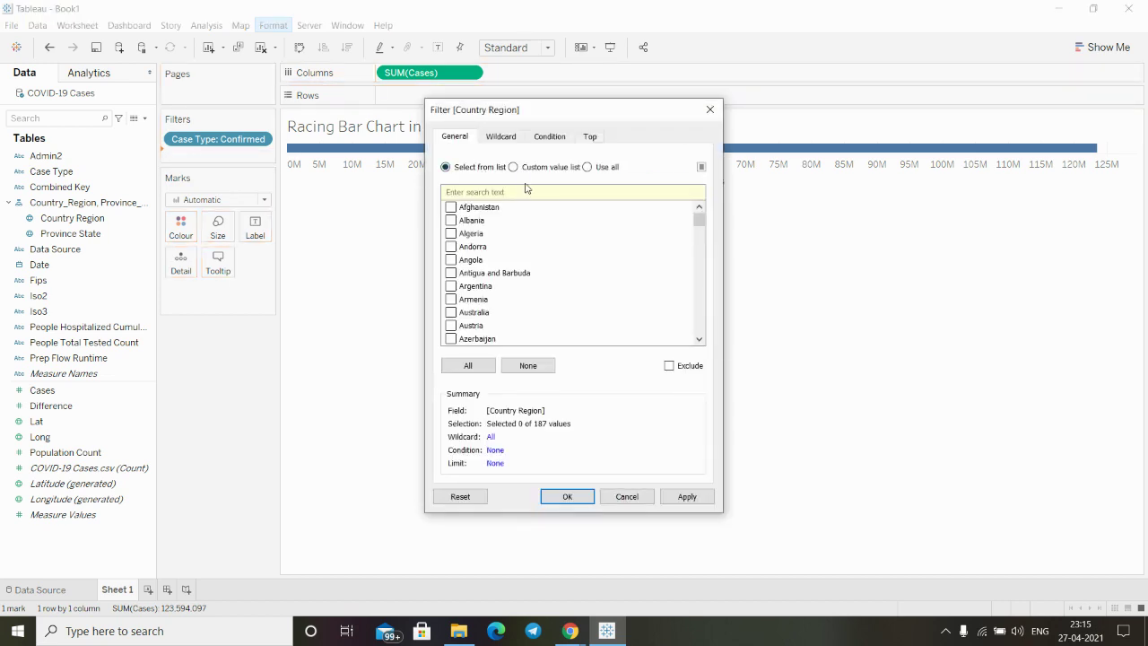
click(590, 139)
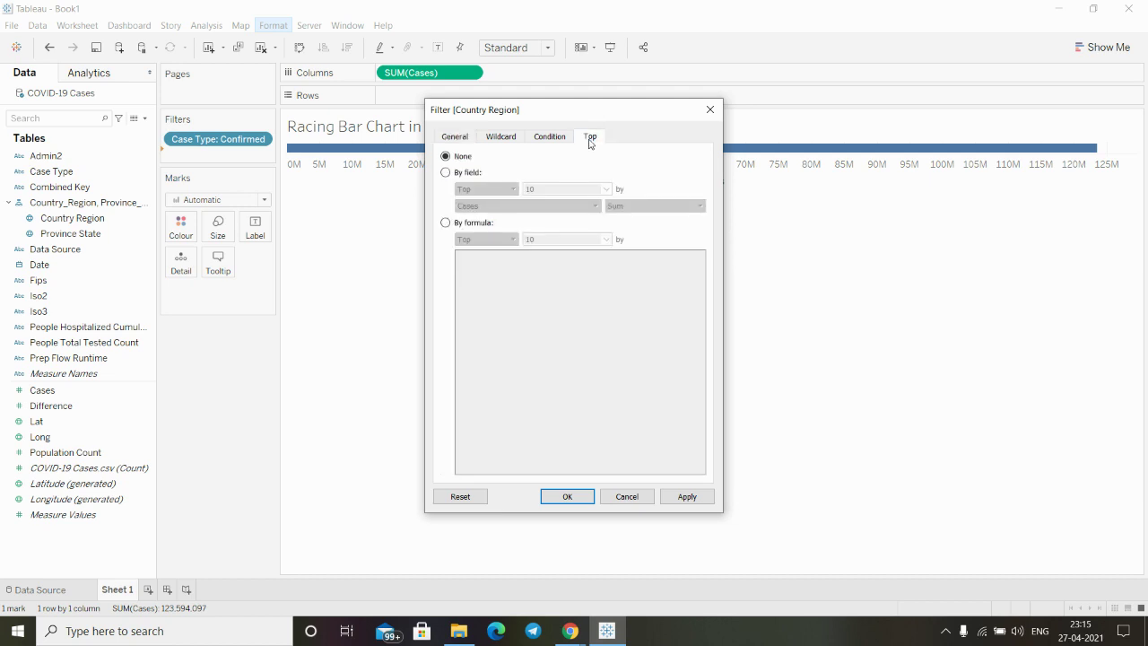
click(468, 170)
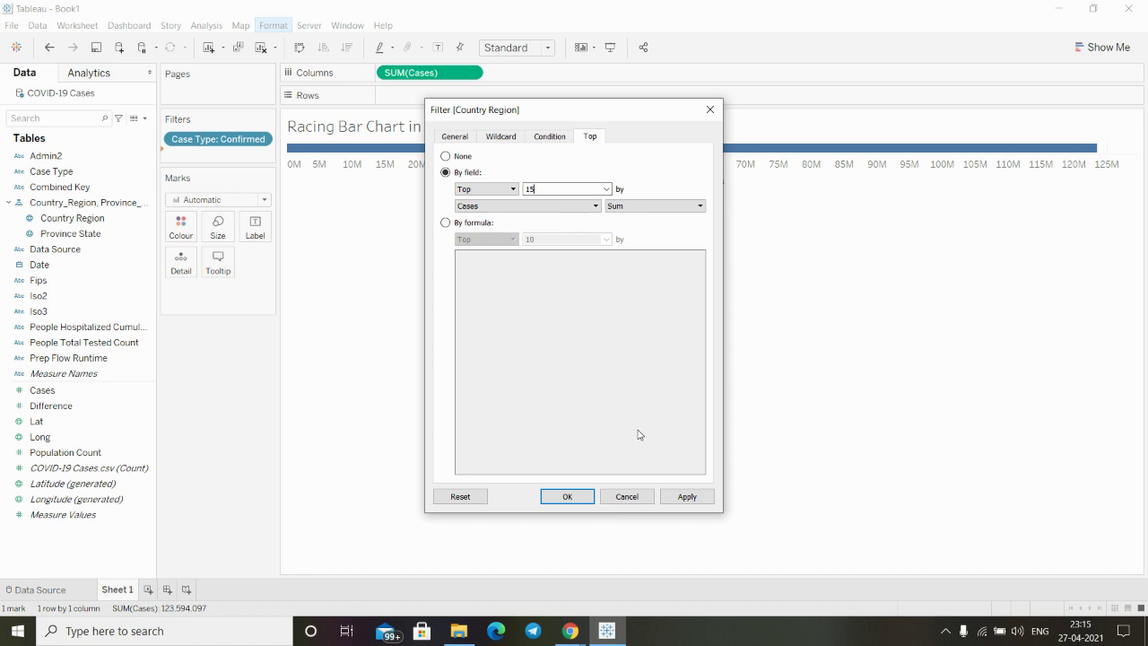
click(705, 500)
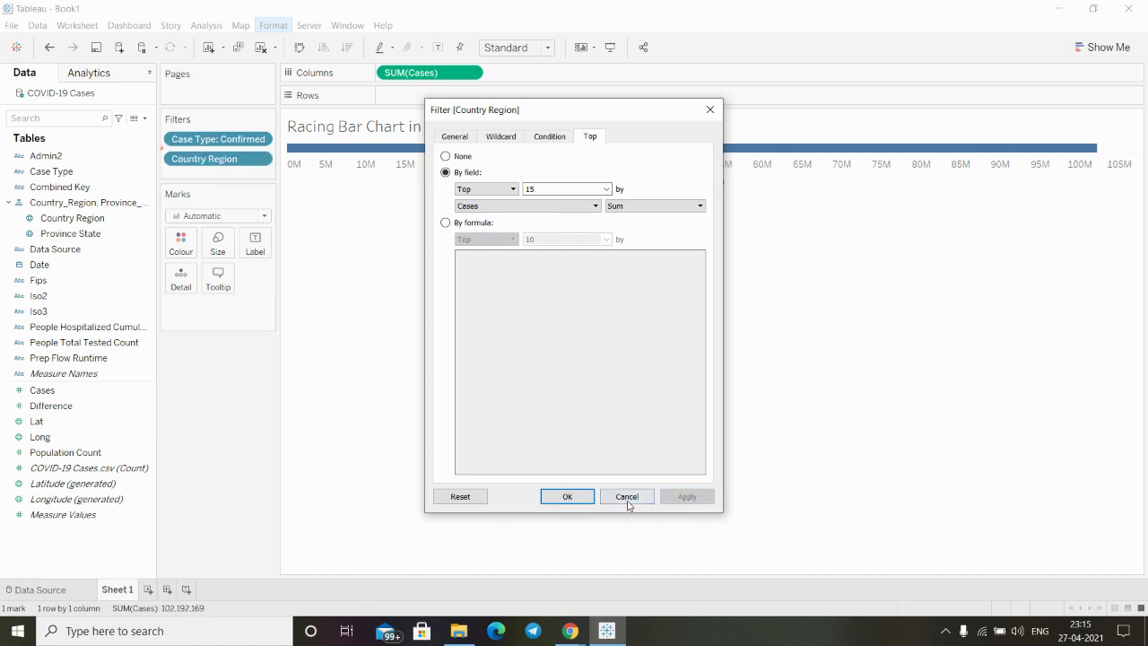
click(579, 500)
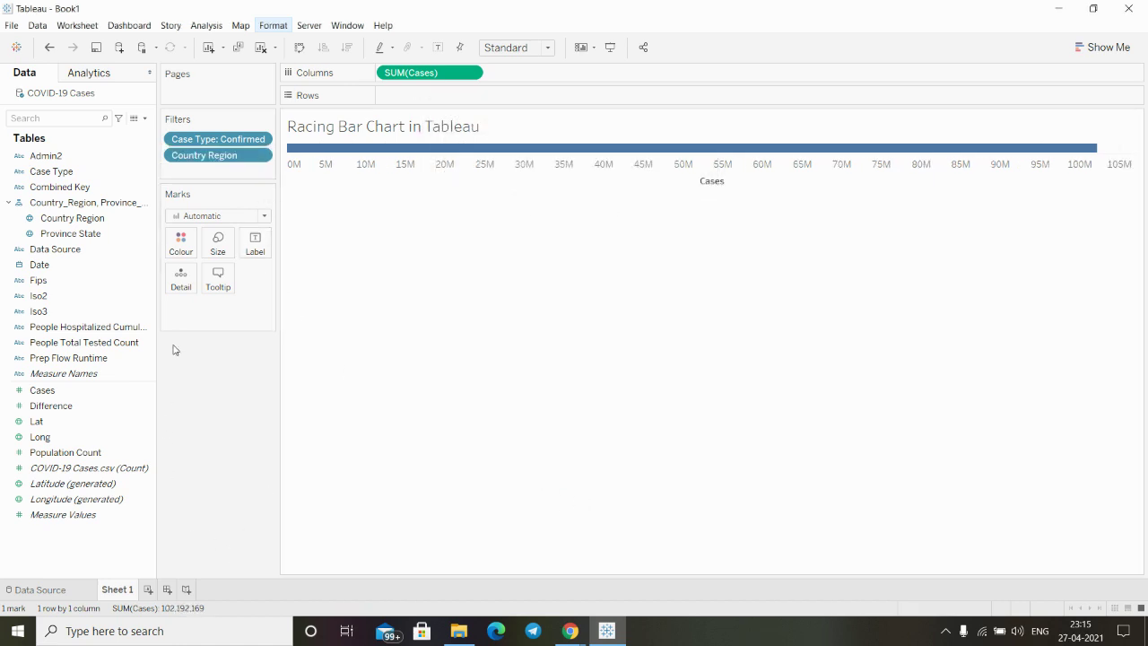
Create a new calculated field and name it "rank country".
click(145, 117)
click(106, 132)
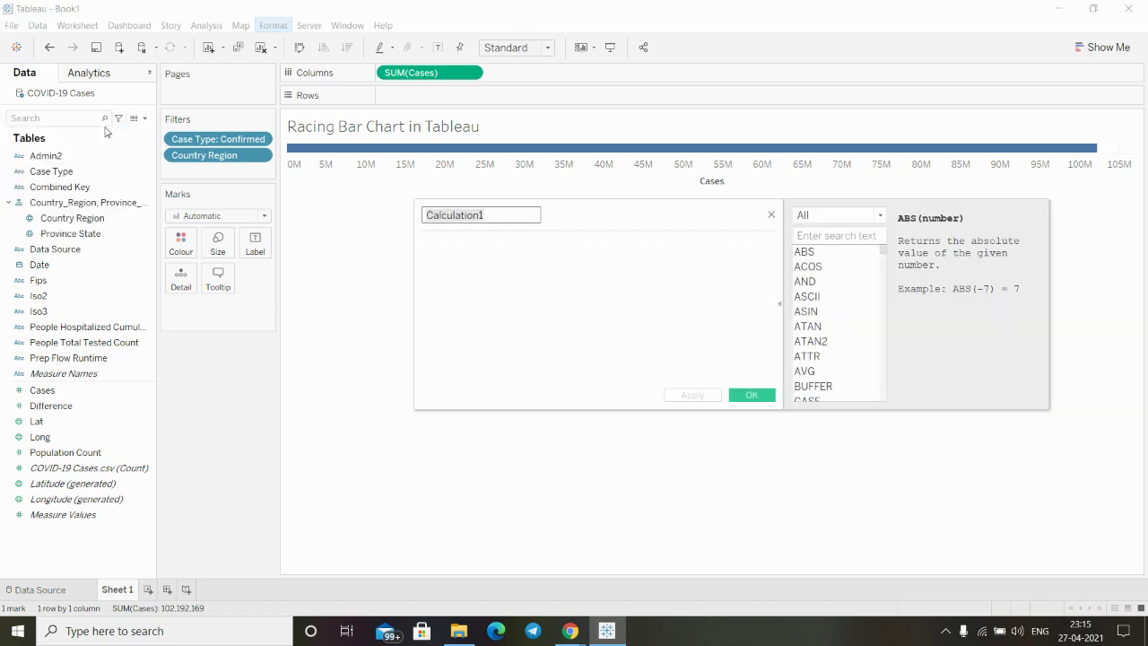
key(BackSpace)
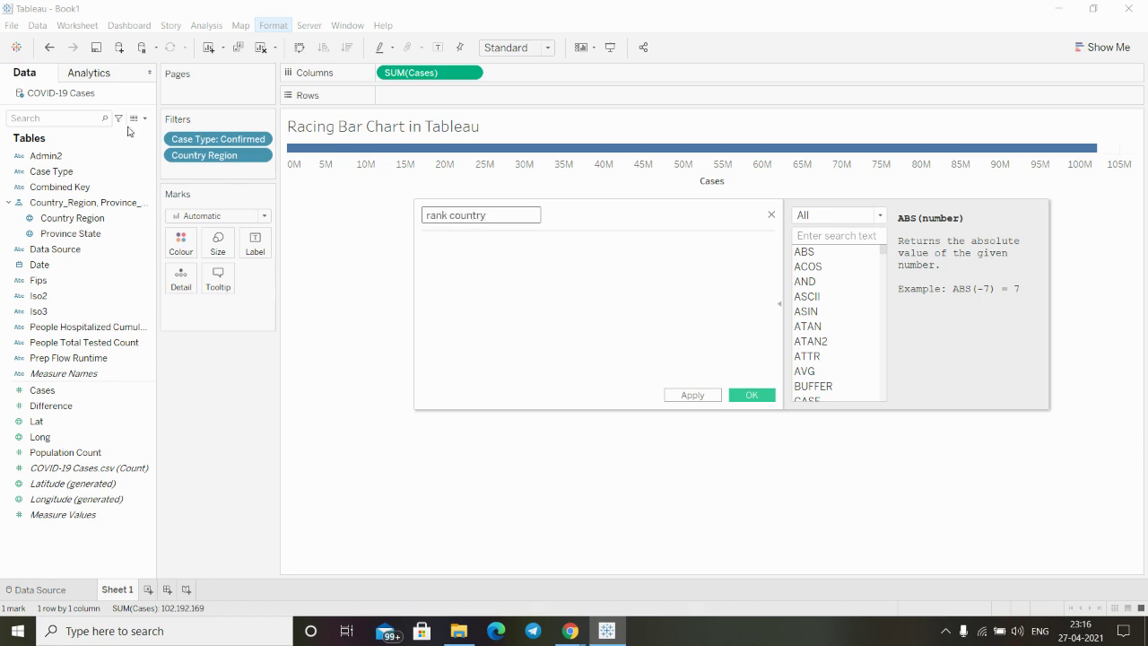
Define the rank country calculation as RANK(SUM([Cases])) and save it.
click(457, 256)
text(rank)
double_click(456, 258)
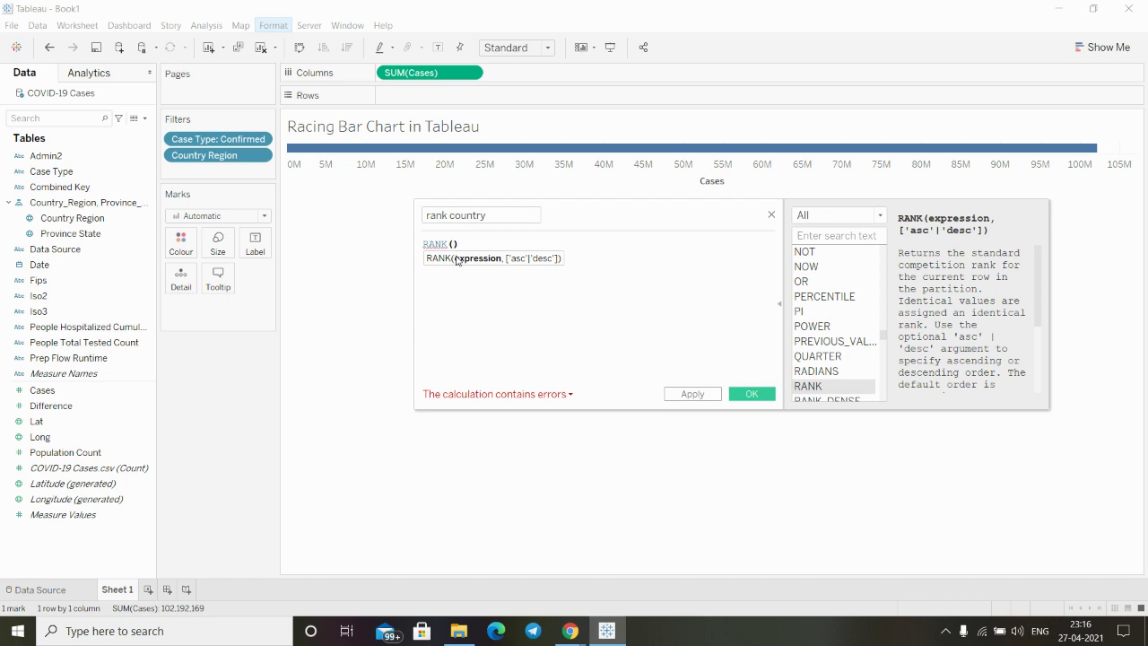
text(sum)
double_click(457, 259)
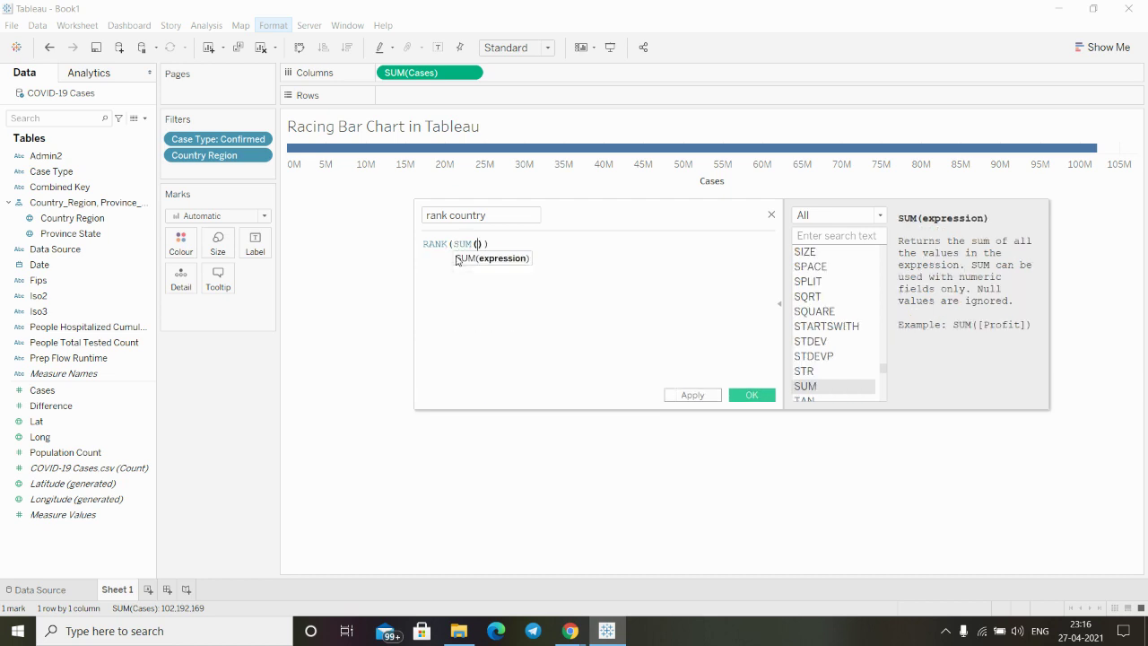
text(cas)
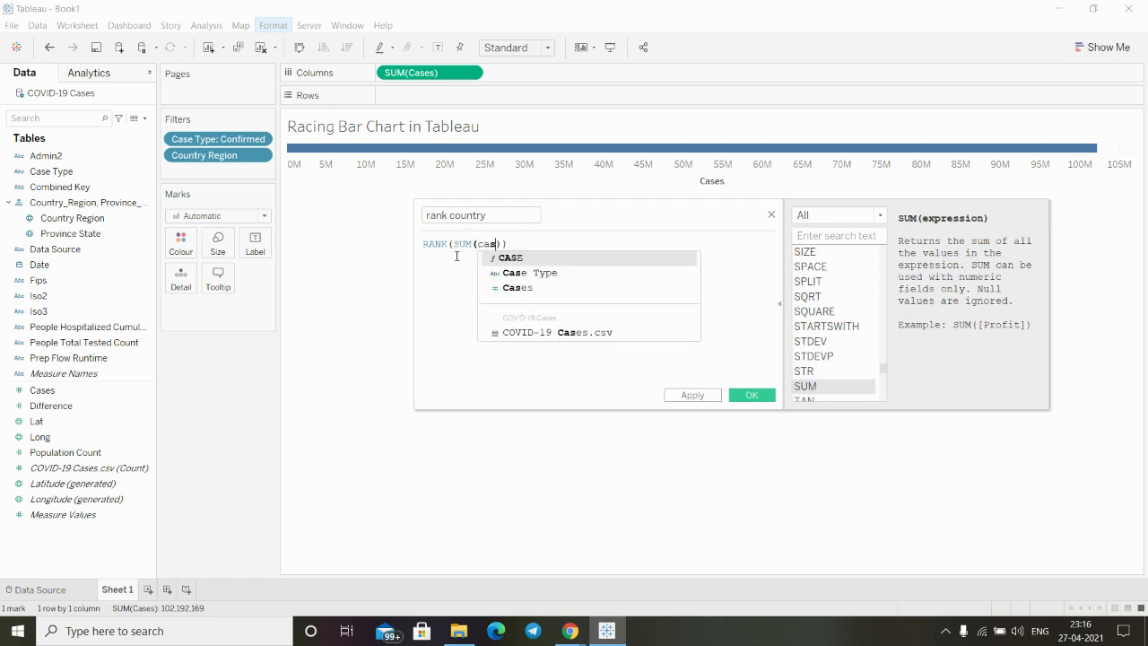
key(Down)
key(Down)
key(Return)
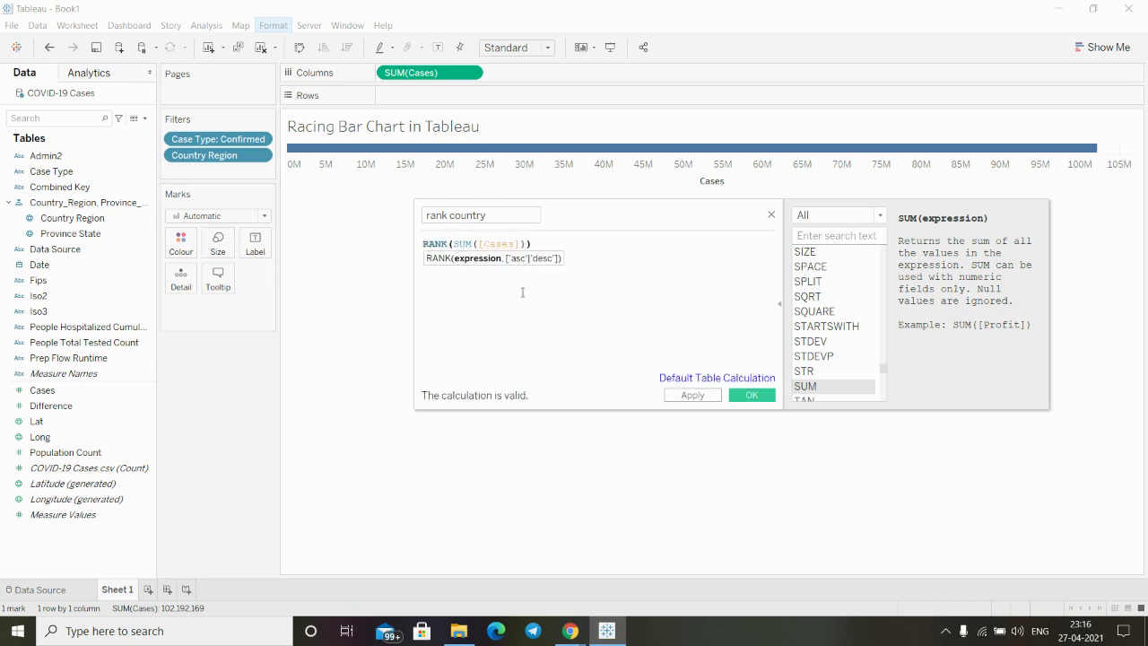
click(704, 395)
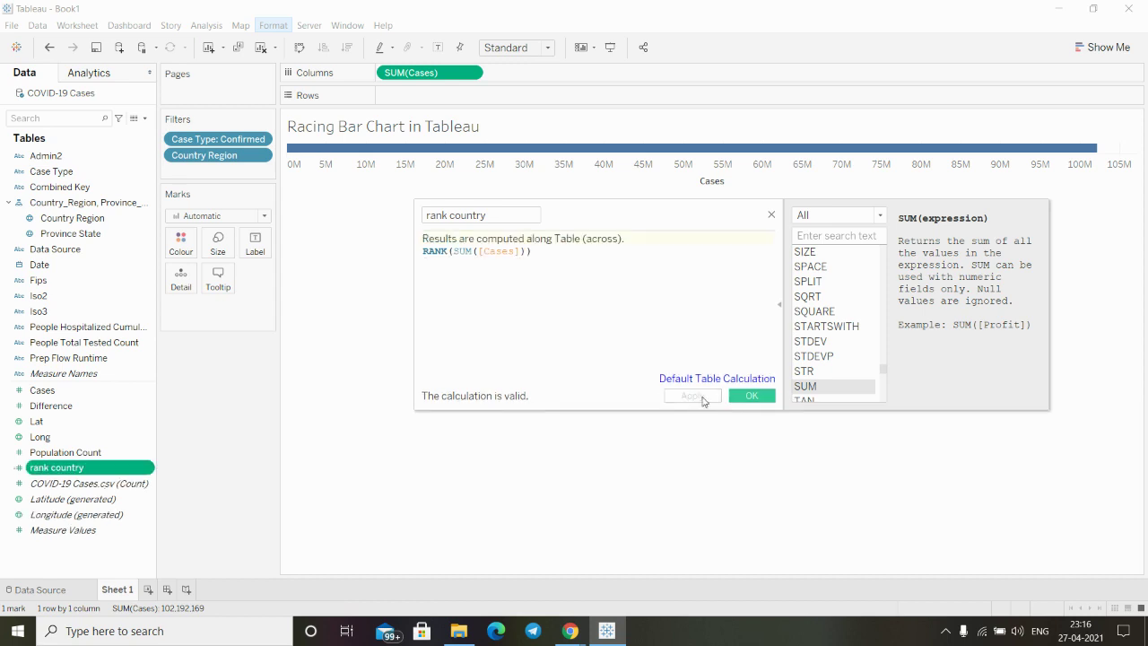
click(743, 397)
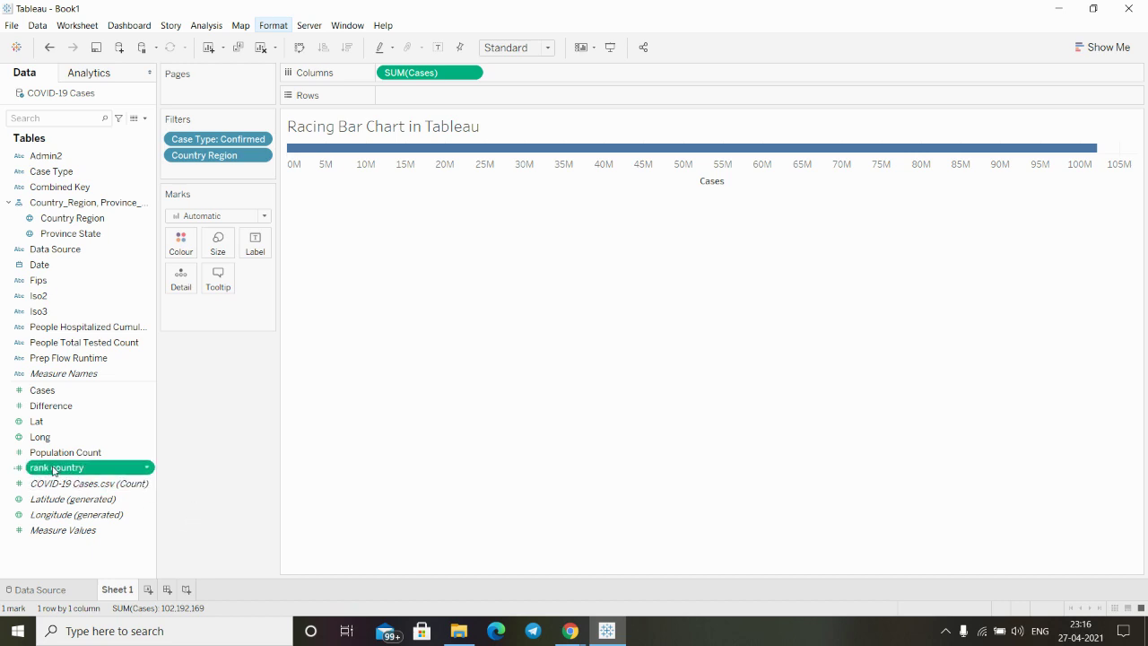
Place rank country on Rows and colour the marks by Country Region.
drag(53, 471, 418, 96)
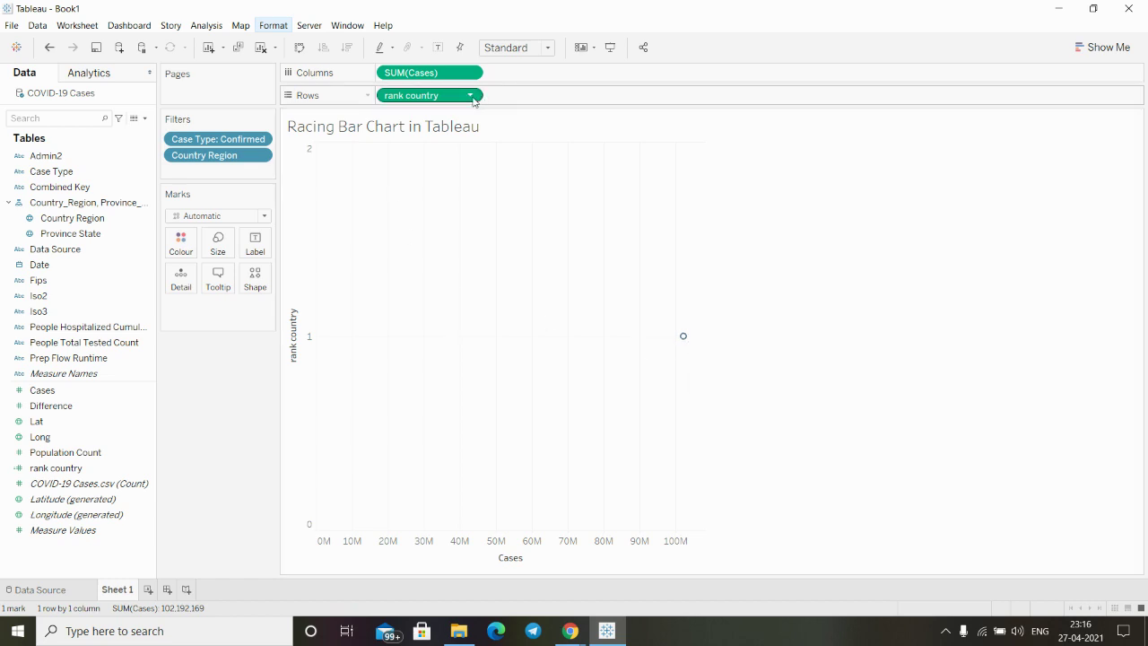
click(52, 222)
drag(51, 222, 180, 246)
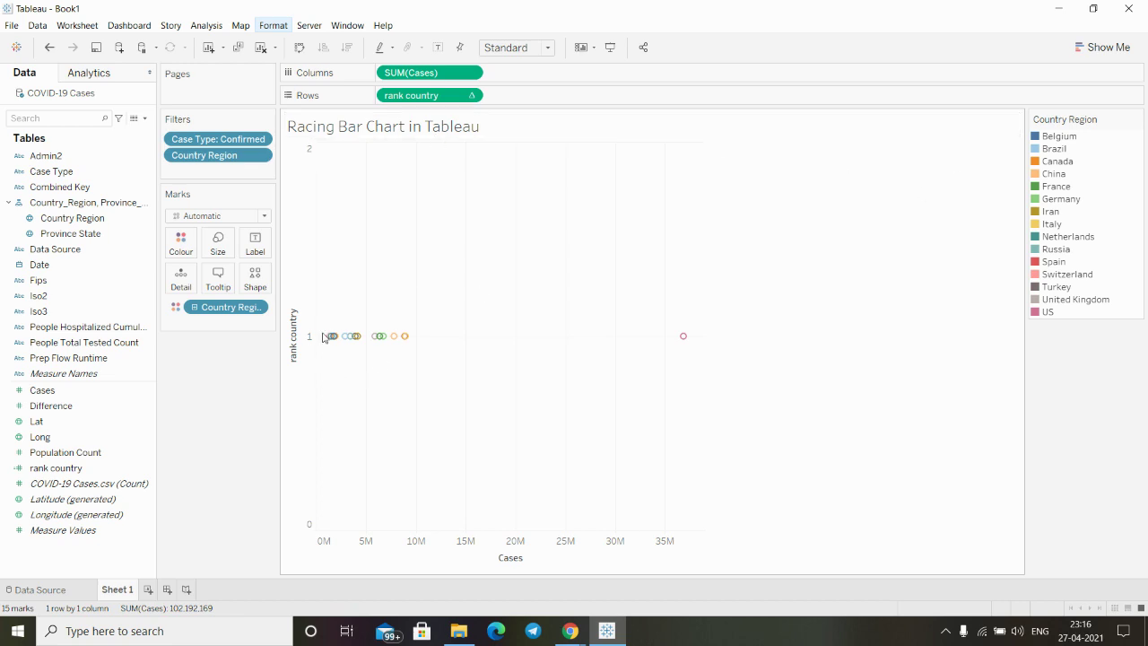
Compute the rank country table calculation using Country Region and make the field discrete.
click(470, 96)
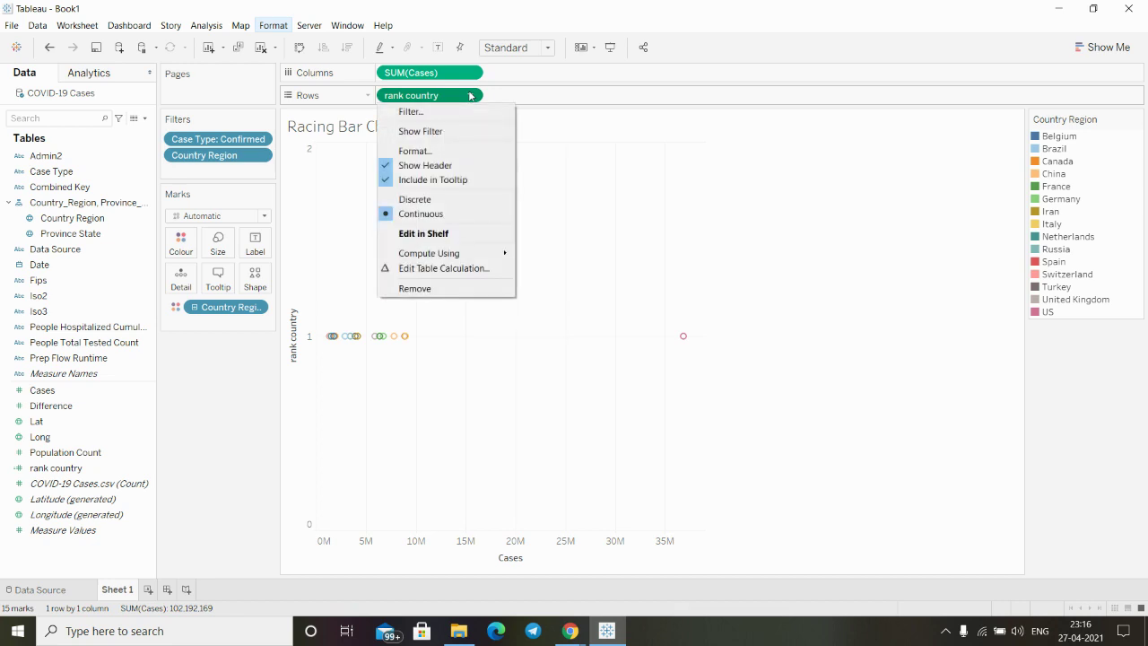
mouse_move(445, 260)
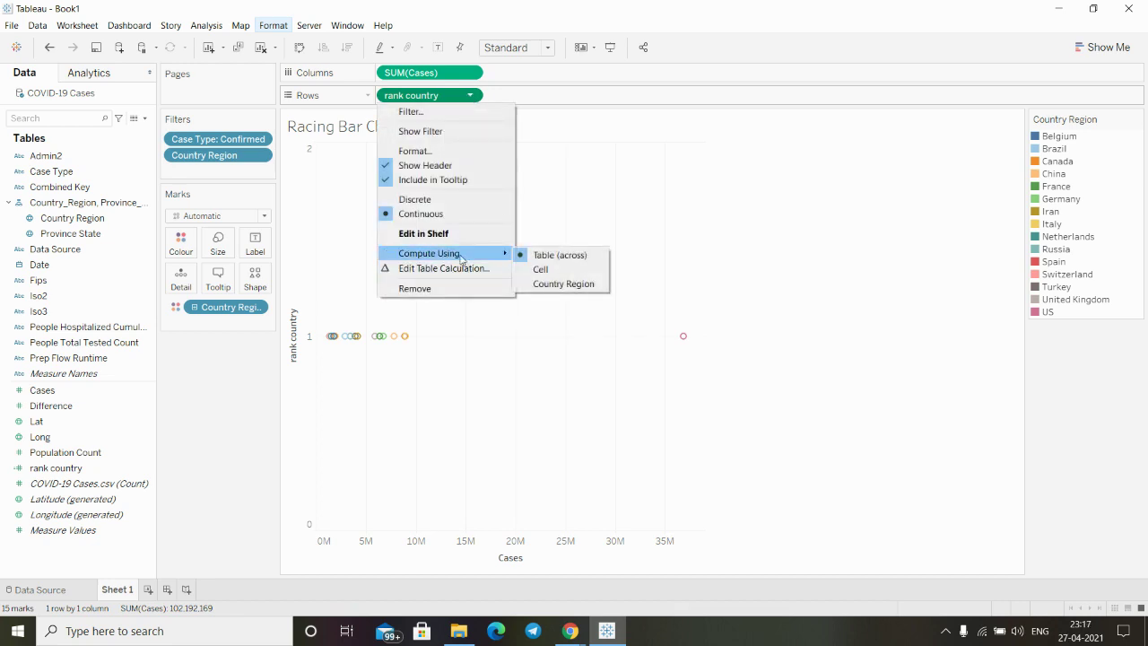
click(538, 284)
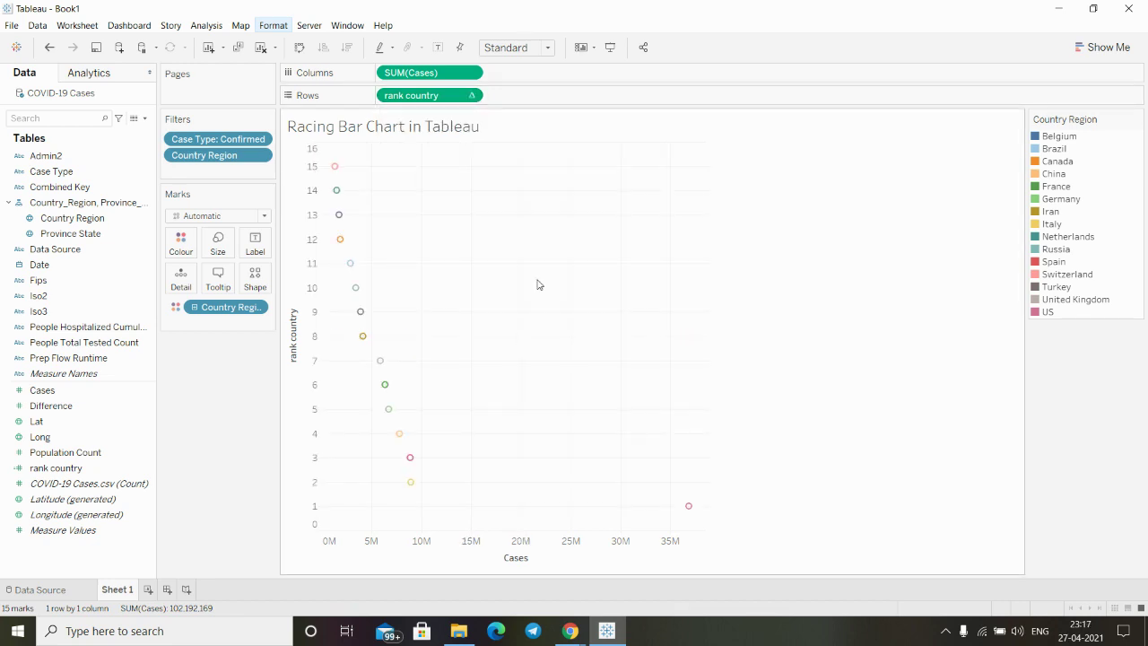
click(470, 96)
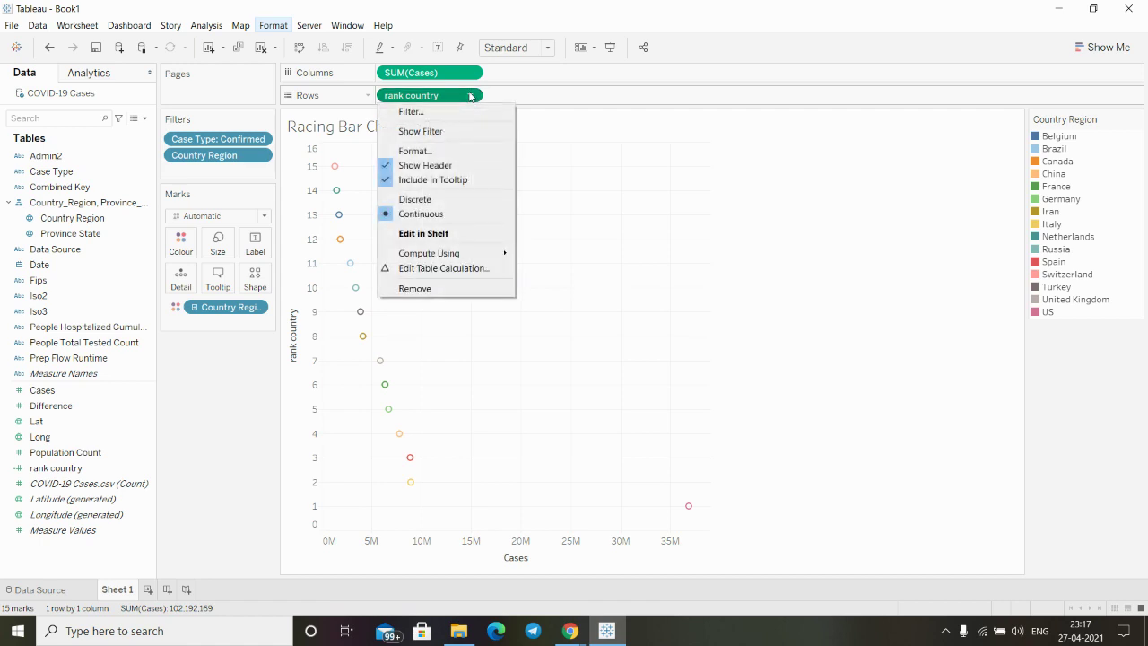
click(408, 200)
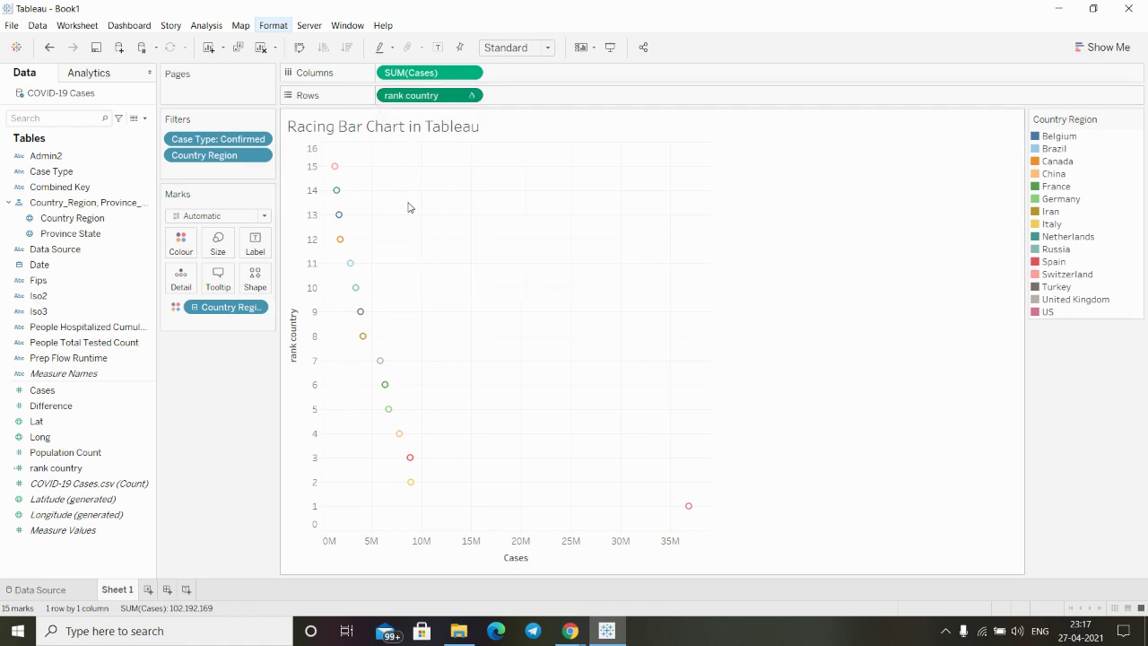
Fit the bar chart to the entire view.
click(549, 48)
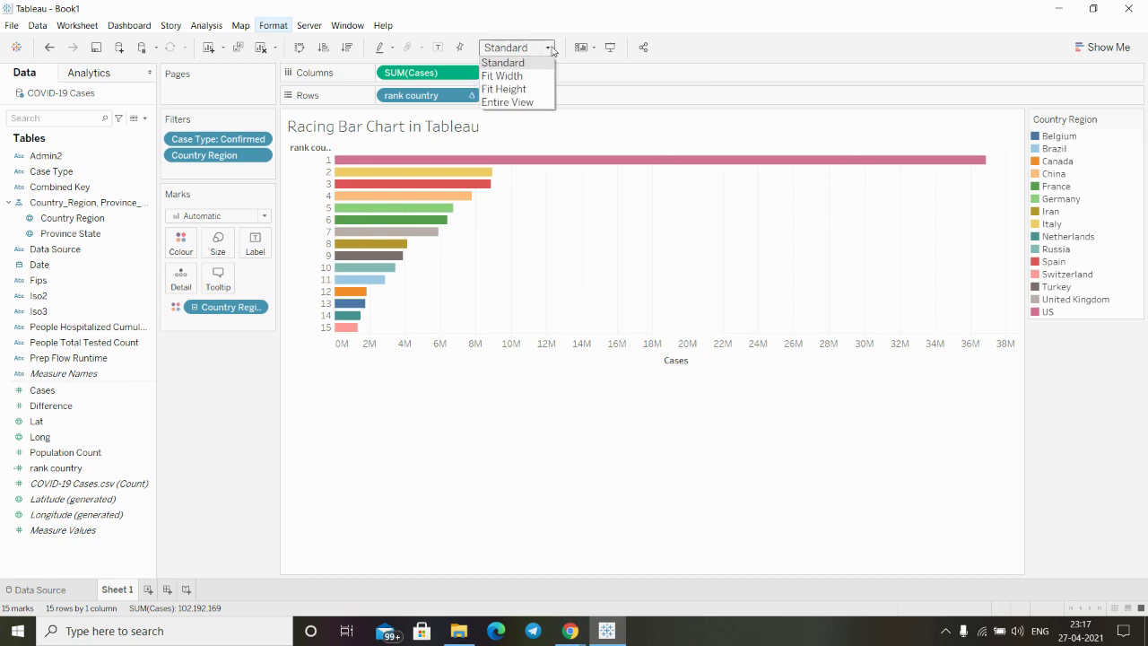
click(495, 103)
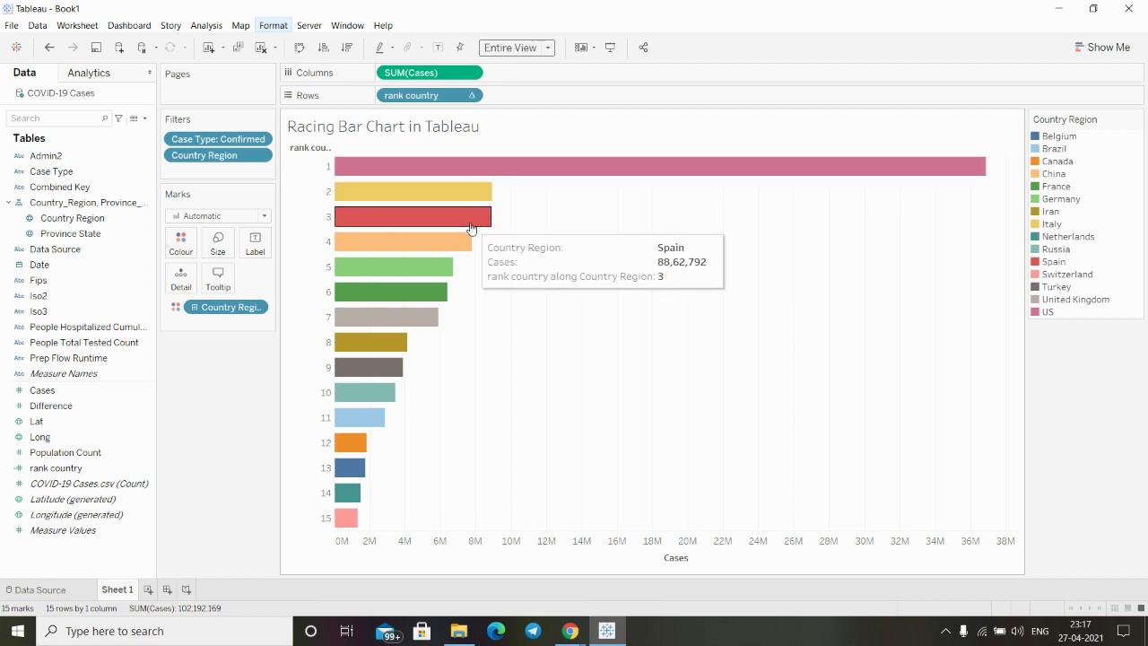
mouse_move(381, 181)
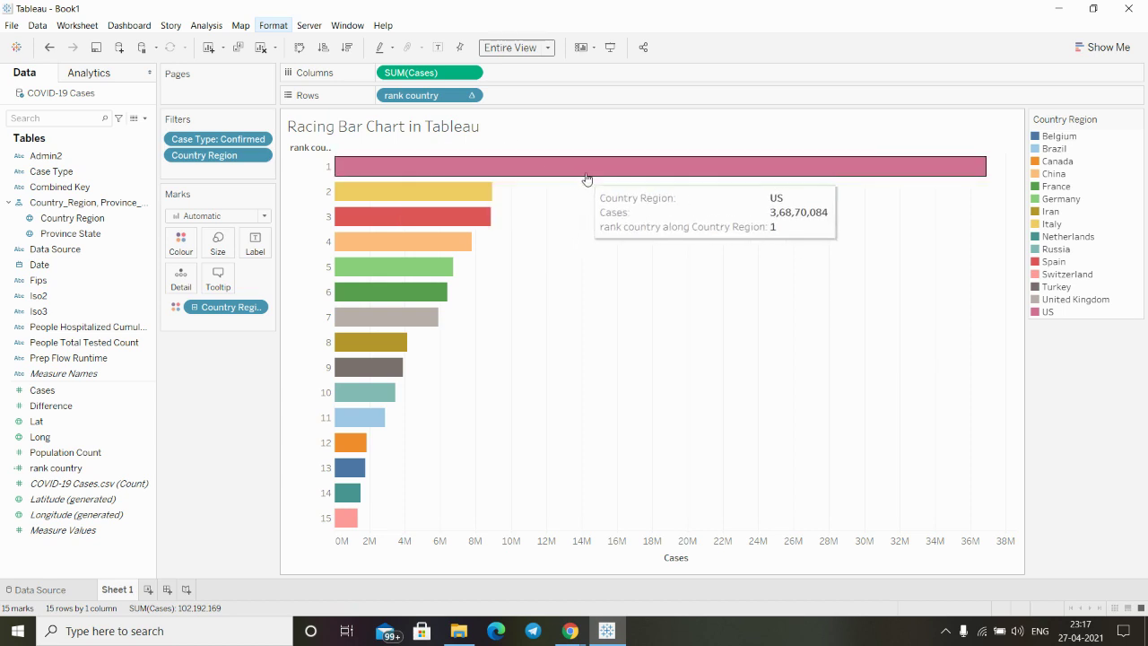
mouse_move(455, 199)
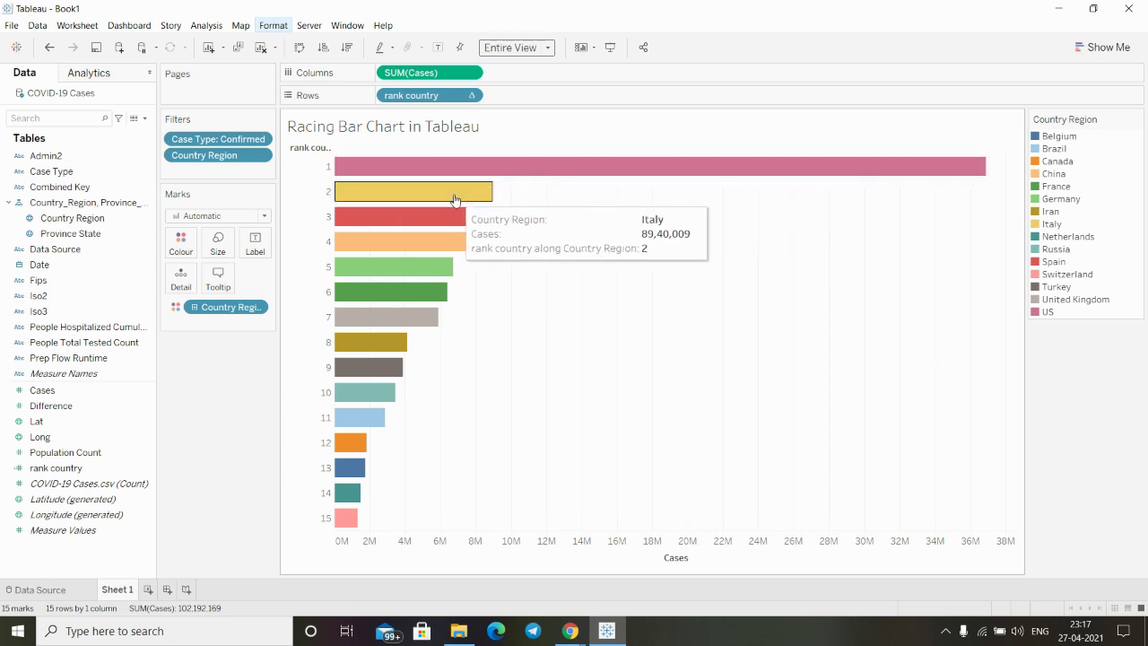
mouse_move(380, 353)
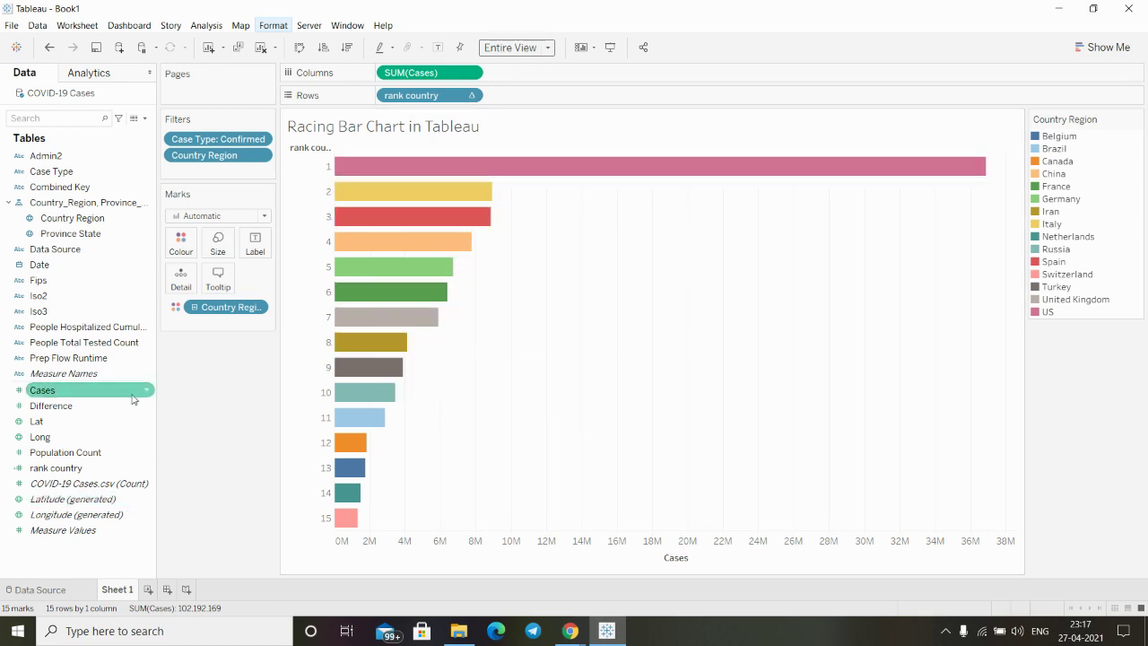
Label the bars with Country Region and the sum of Cases.
drag(89, 218, 251, 241)
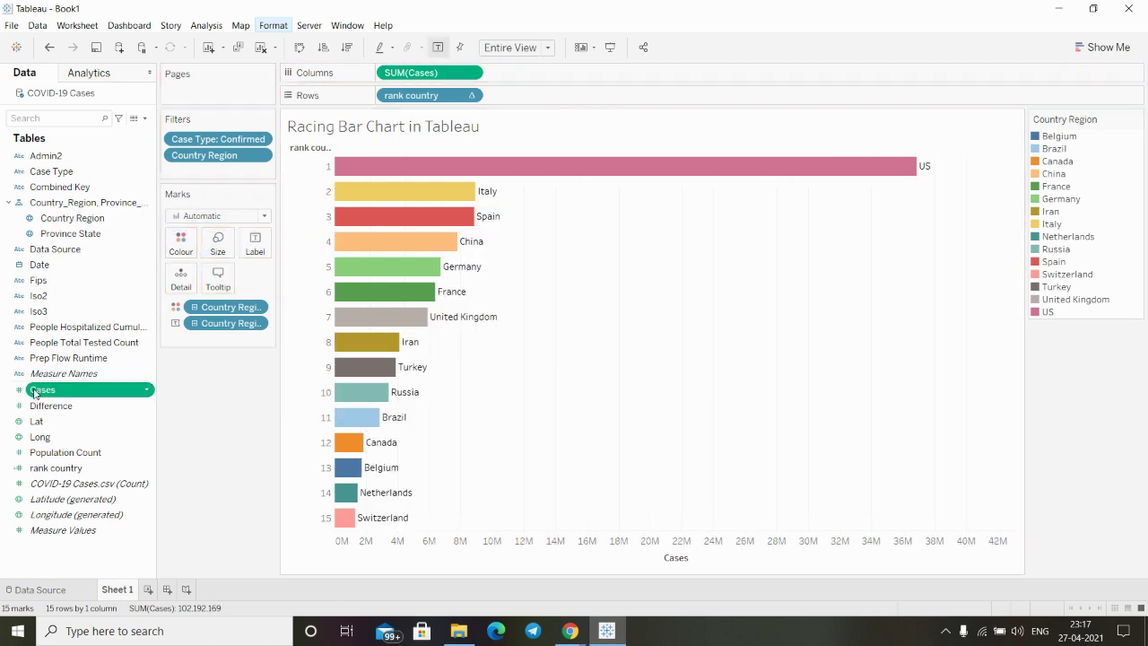
drag(34, 395, 256, 242)
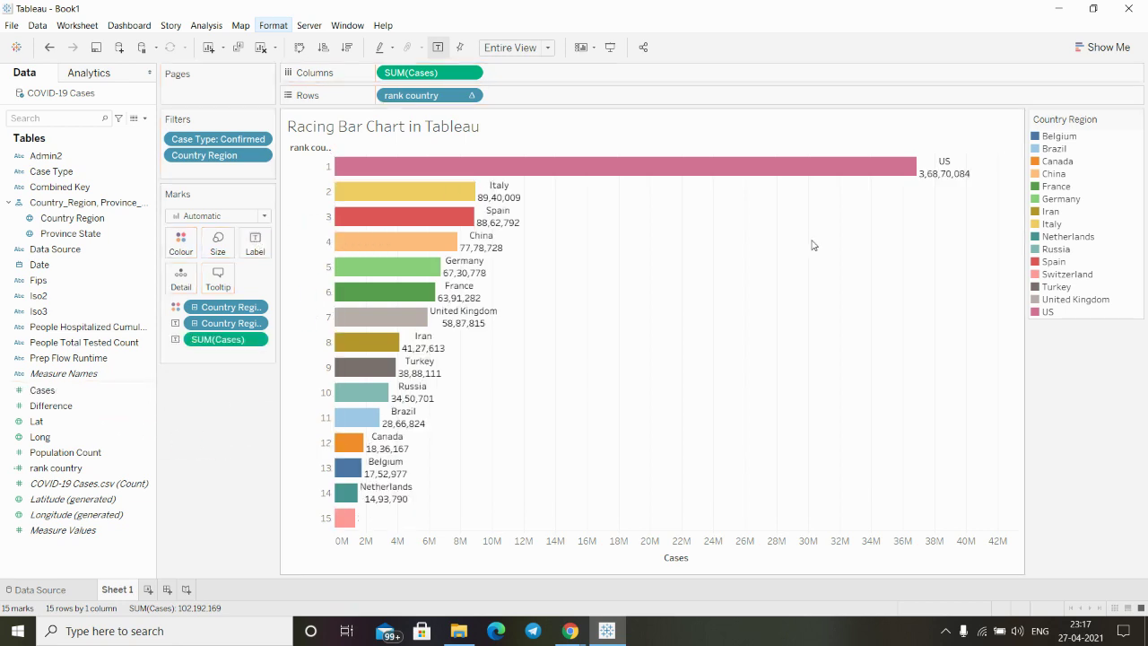
Hide the Country Region colour legend card.
mouse_move(1132, 120)
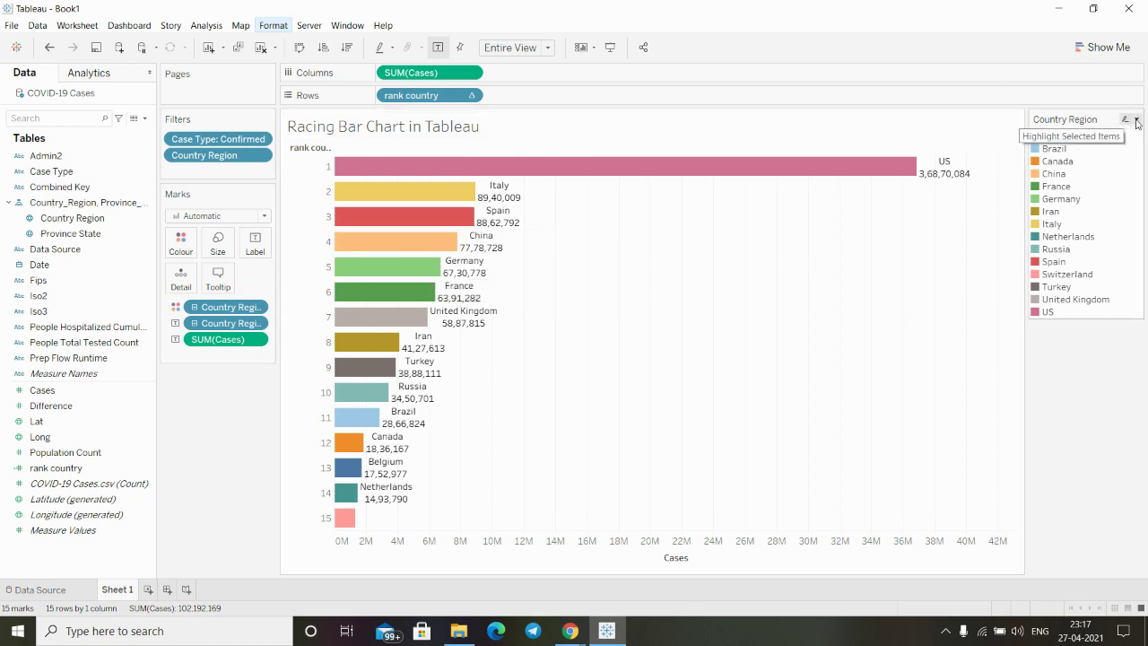
click(1137, 119)
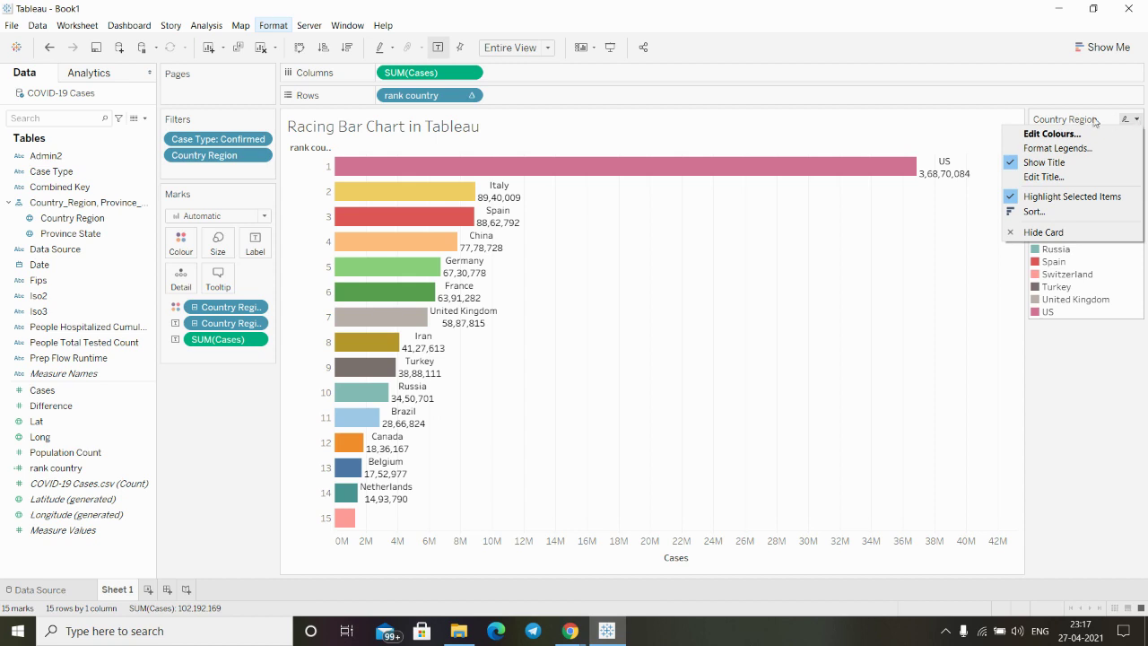
click(1042, 237)
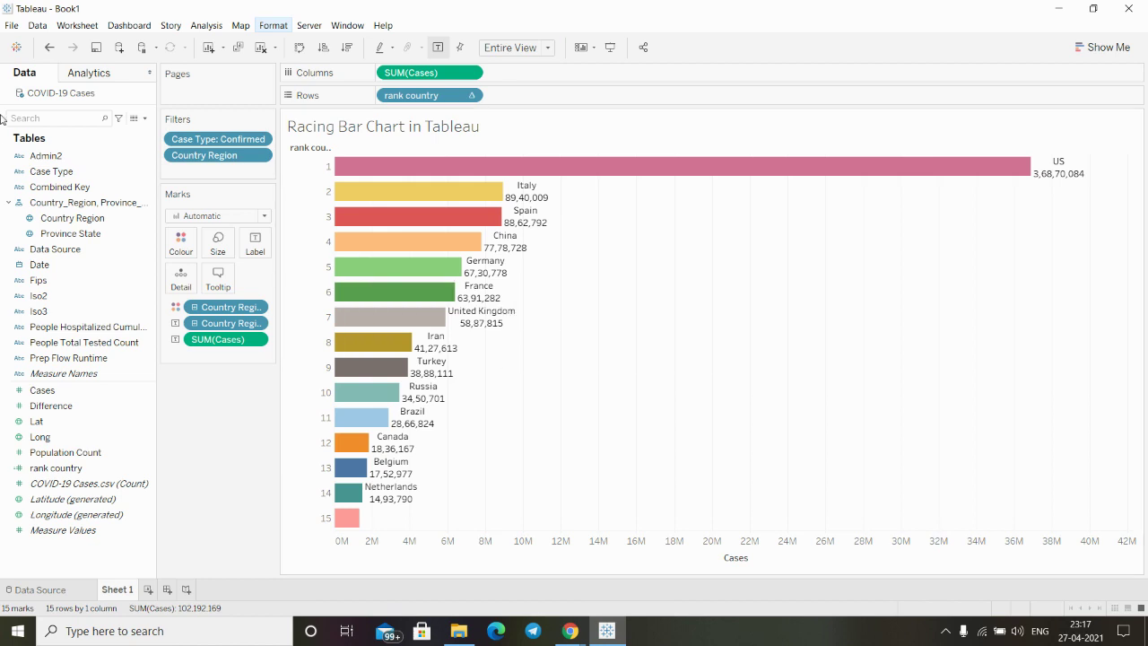
Add the Date field to Pages and set it to use the exact date.
click(47, 266)
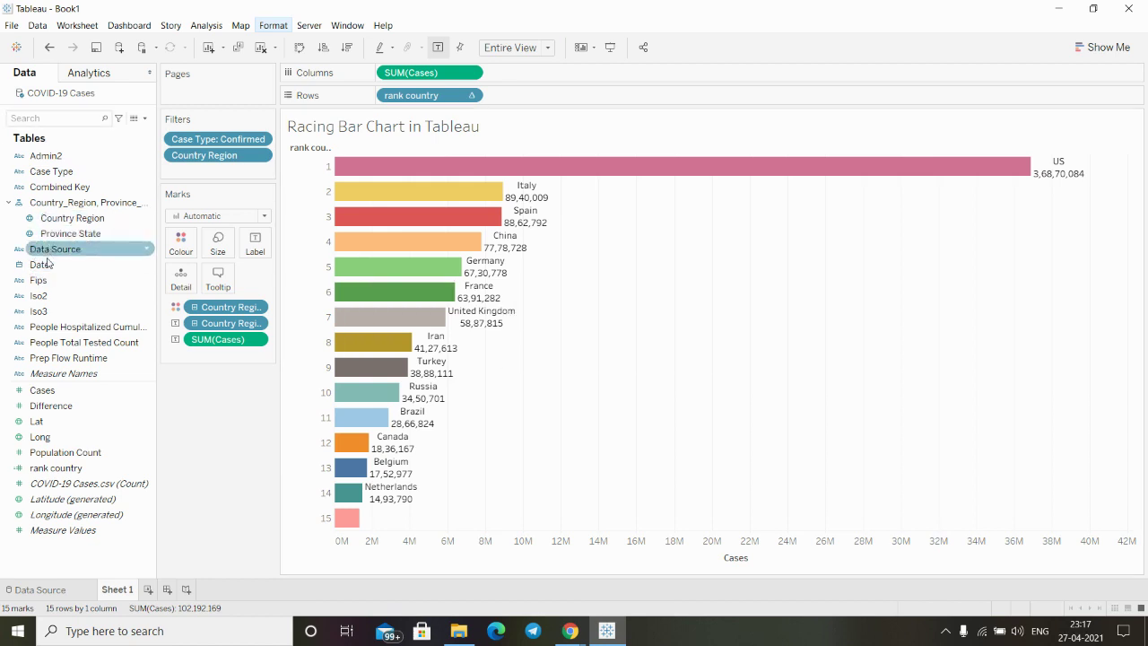
mouse_move(47, 269)
mouse_down()
mouse_move(205, 318)
mouse_move(166, 66)
mouse_move(185, 97)
mouse_up()
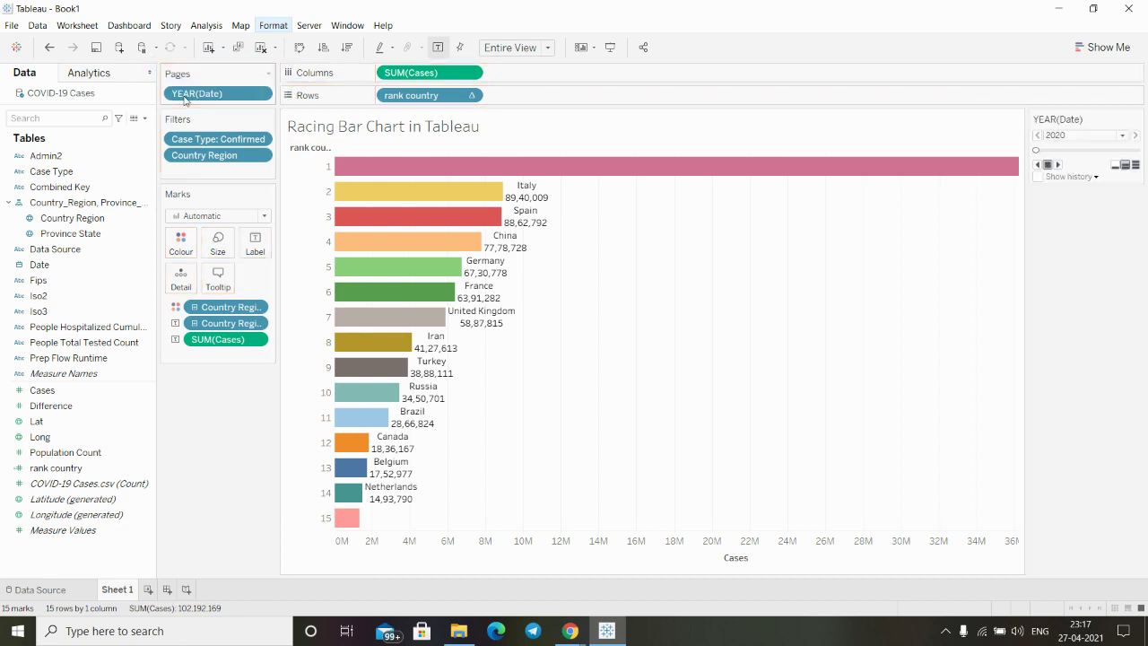
click(259, 95)
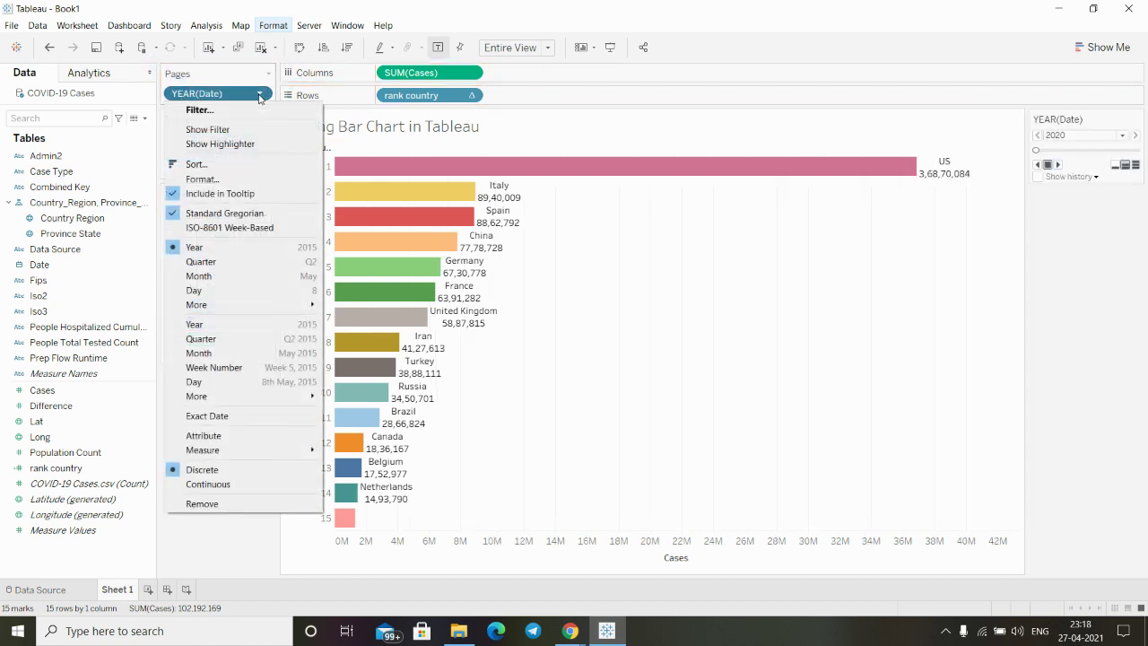
click(212, 417)
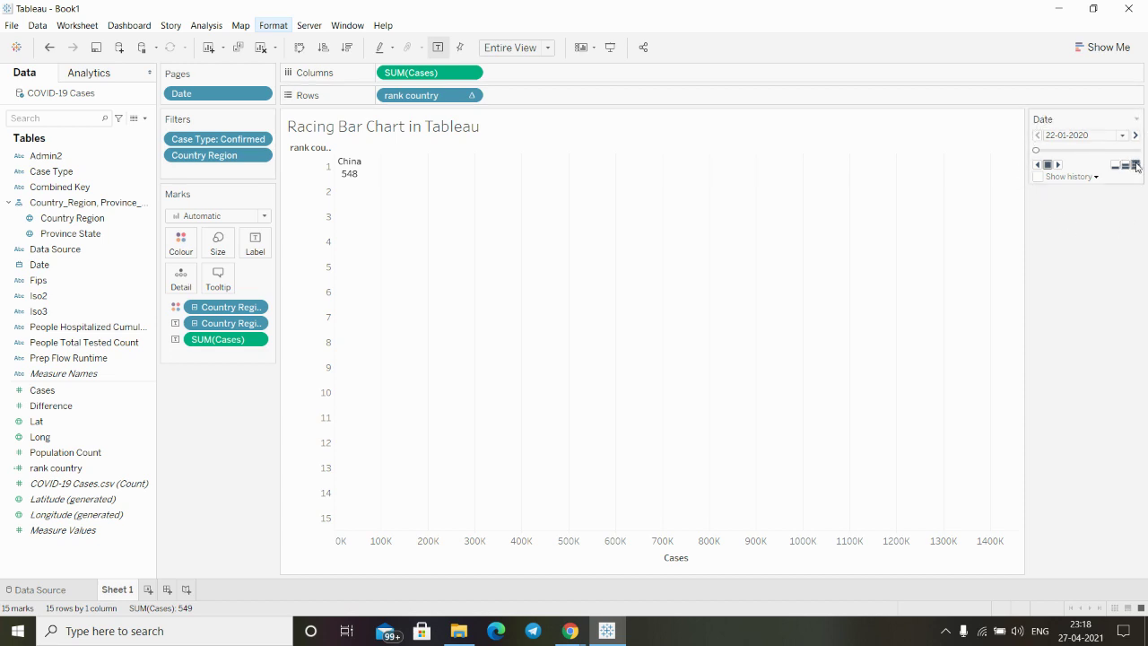
Play the date animation forward in the worksheet and again in presentation mode, and exit the presentation.
click(1058, 165)
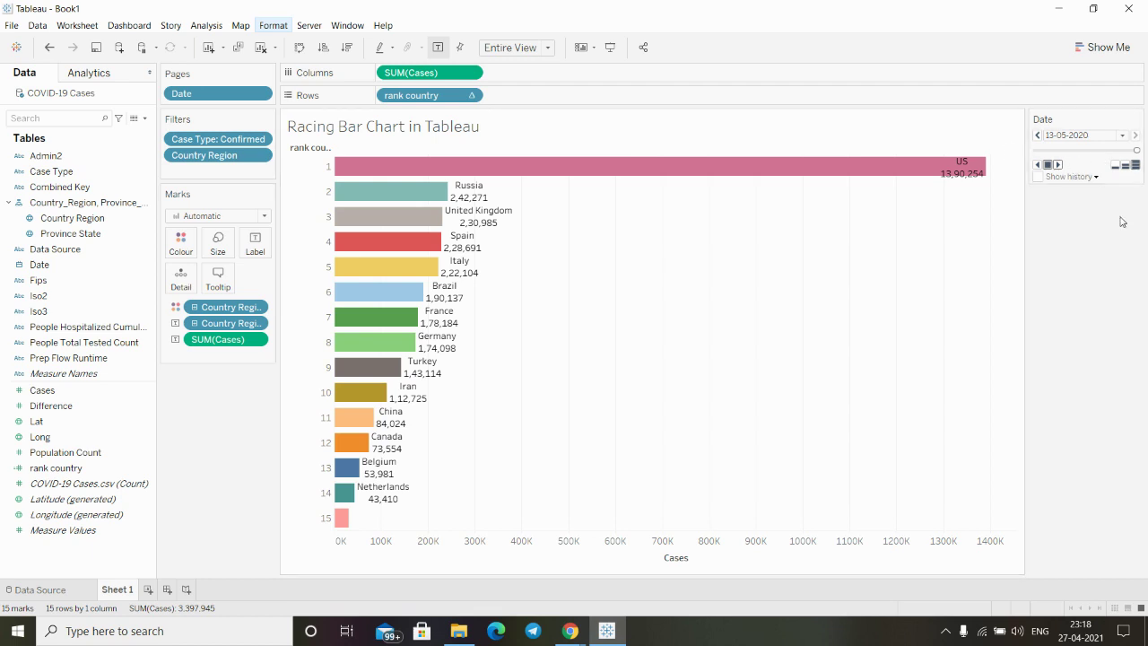
click(606, 51)
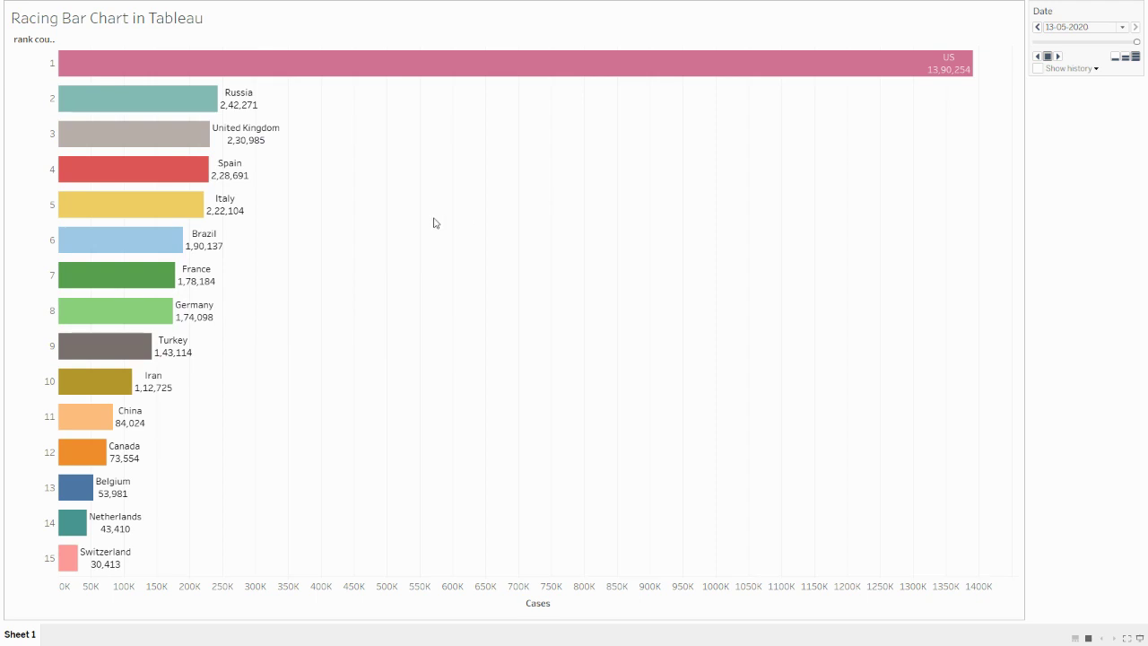
click(1058, 57)
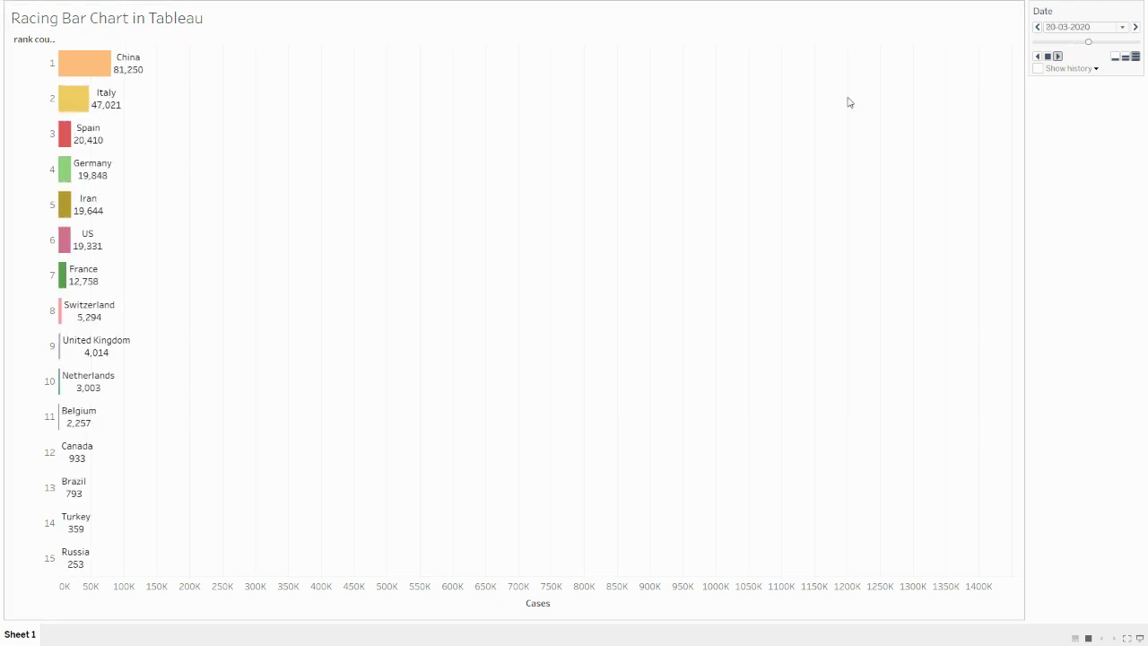
click(1110, 42)
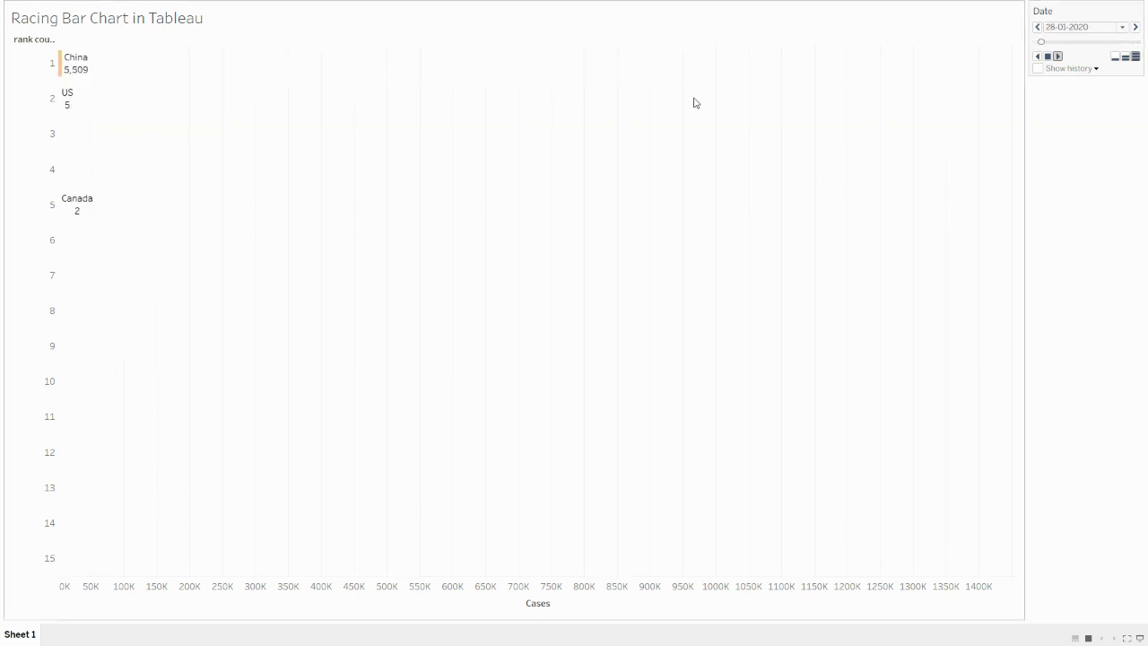
key(Escape)
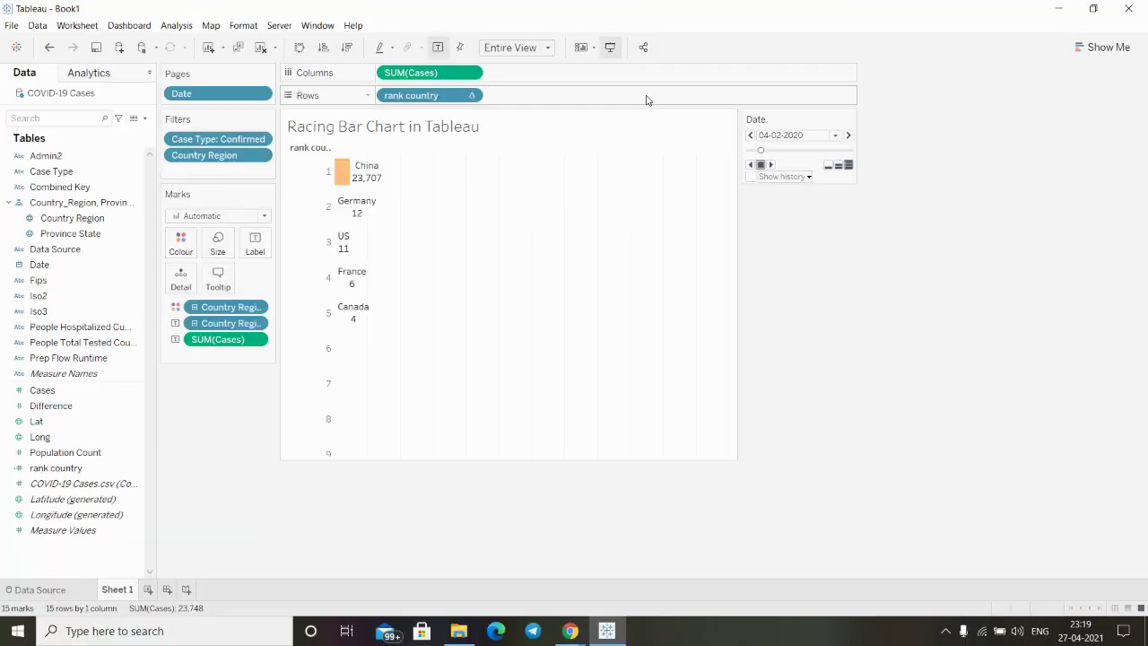
Move the Date page to the last date, 13-05-2020.
mouse_move(339, 272)
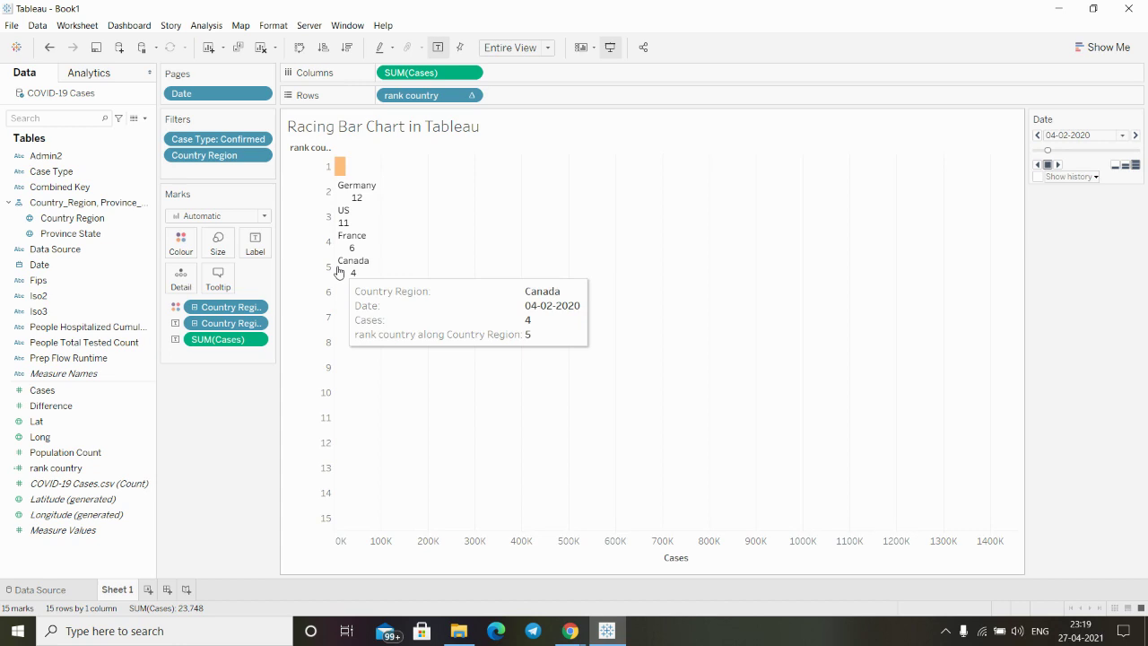
click(1129, 149)
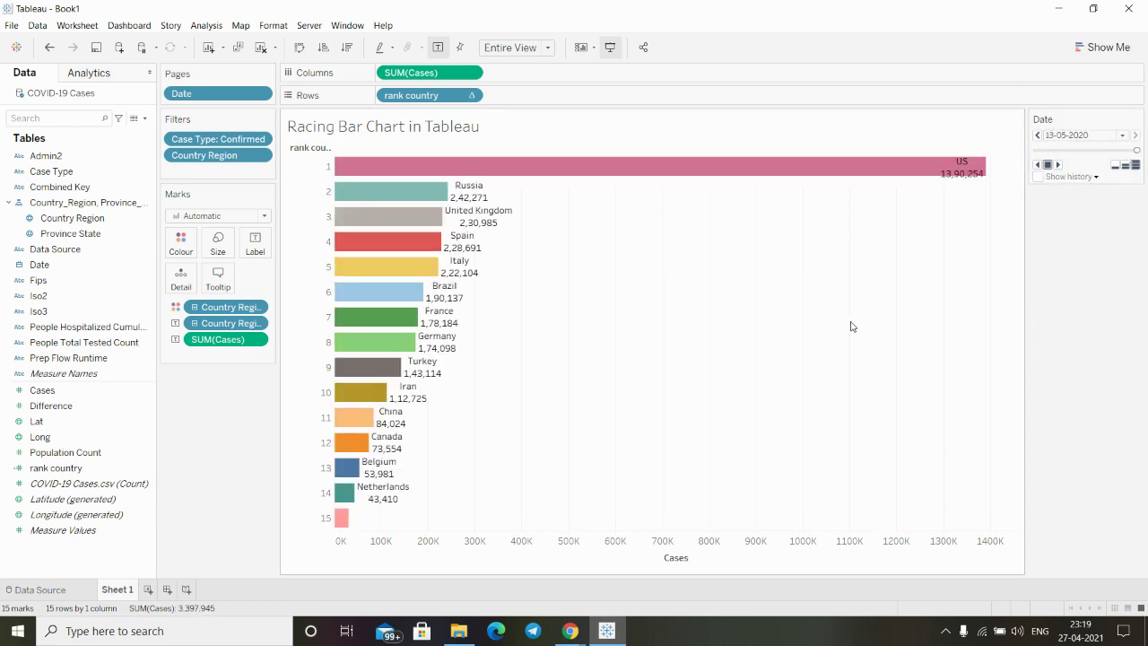